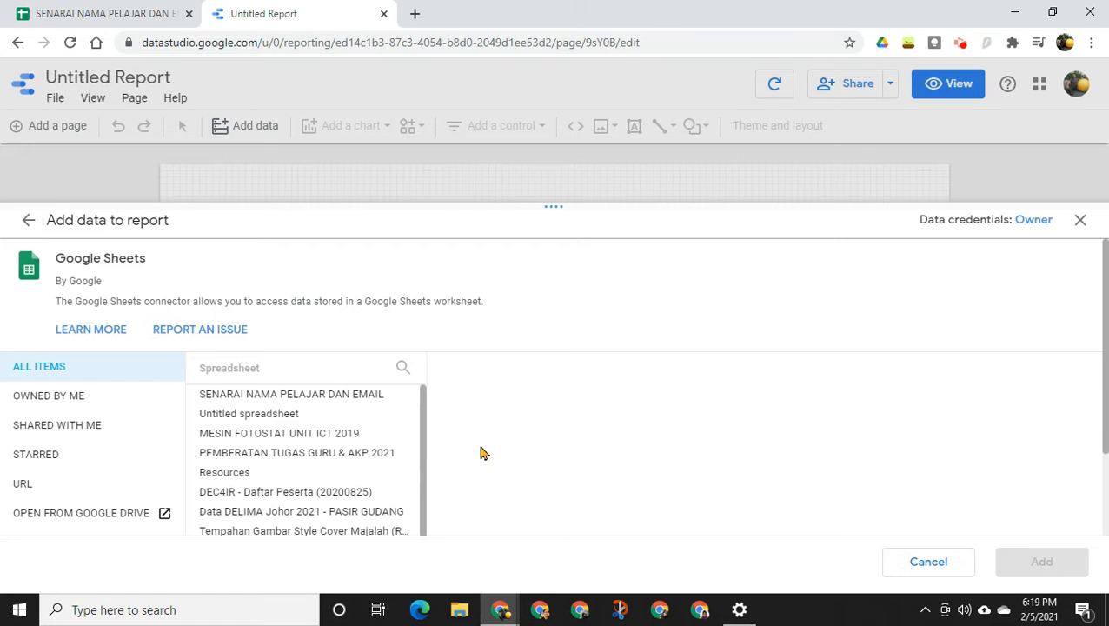
Add Sheet1 of the SENARAI NAMA PELAJAR DAN EMAIL spreadsheet as the report's data source
click(356, 401)
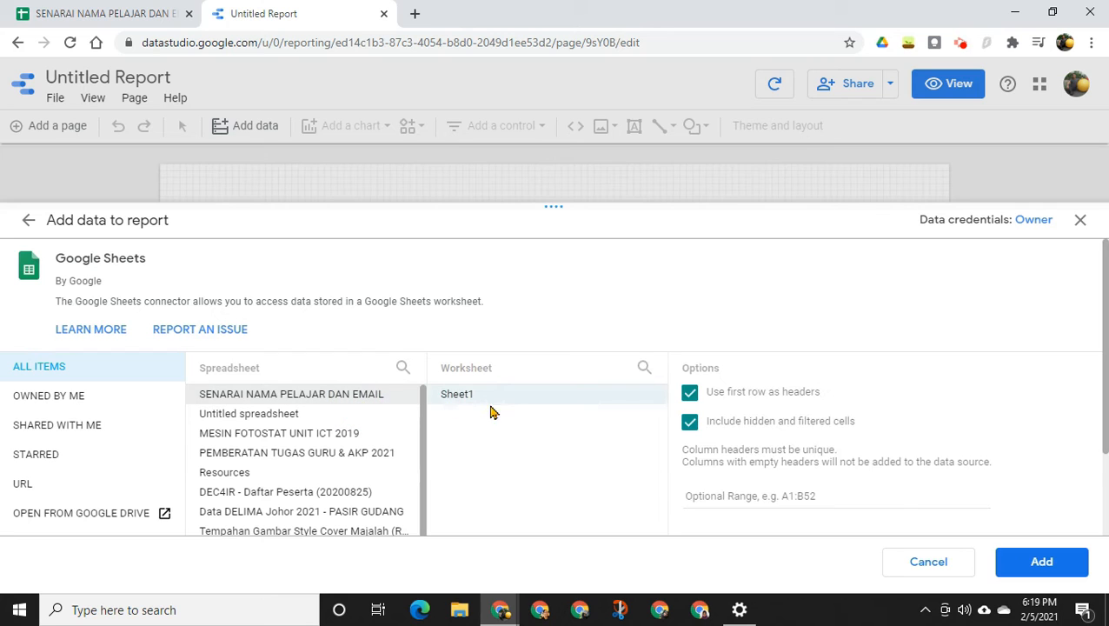
click(522, 404)
click(1026, 565)
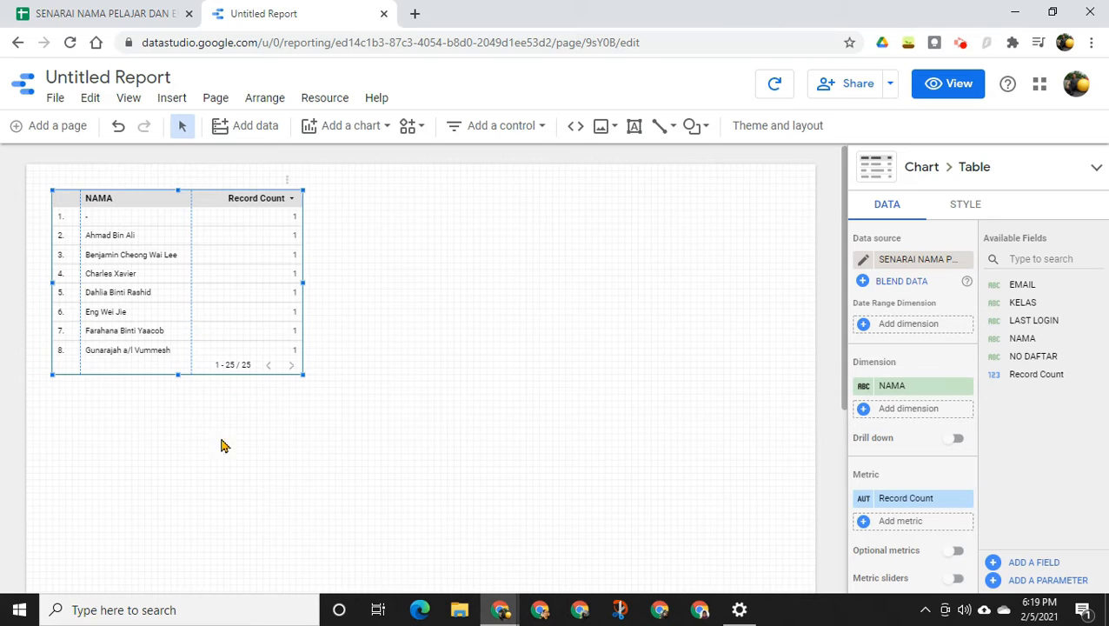
Delete the default table from the report page
click(211, 254)
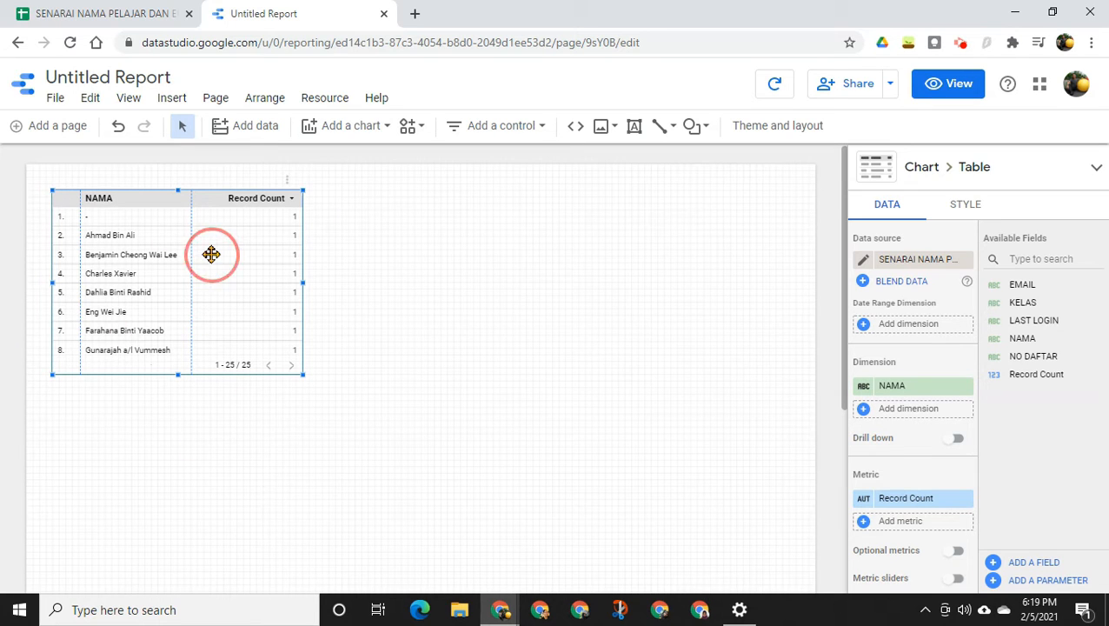
right_click(211, 254)
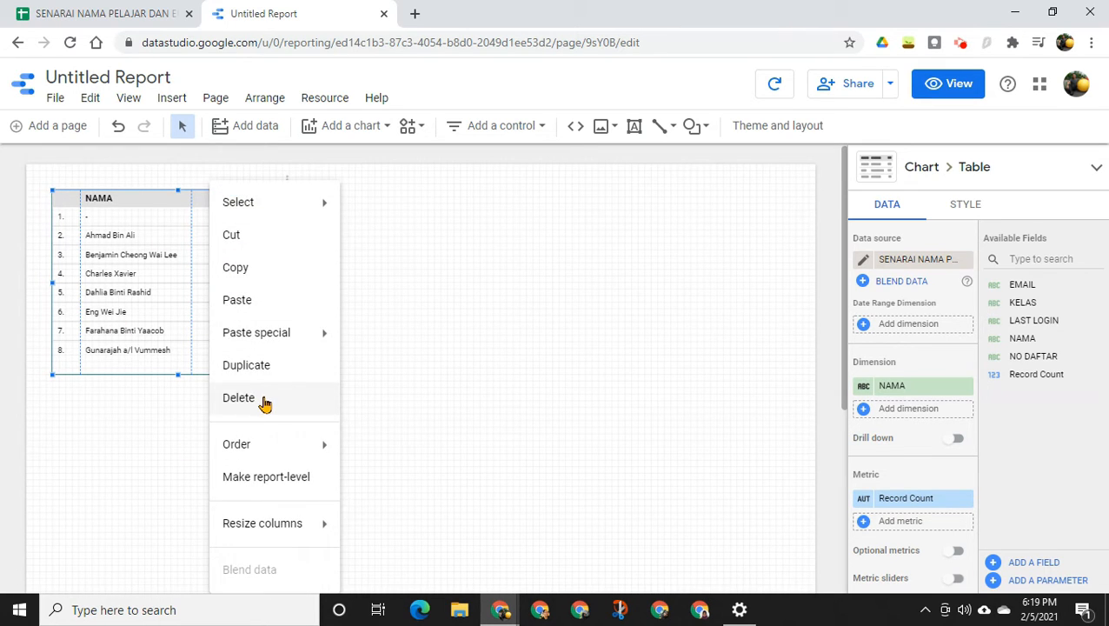
click(240, 398)
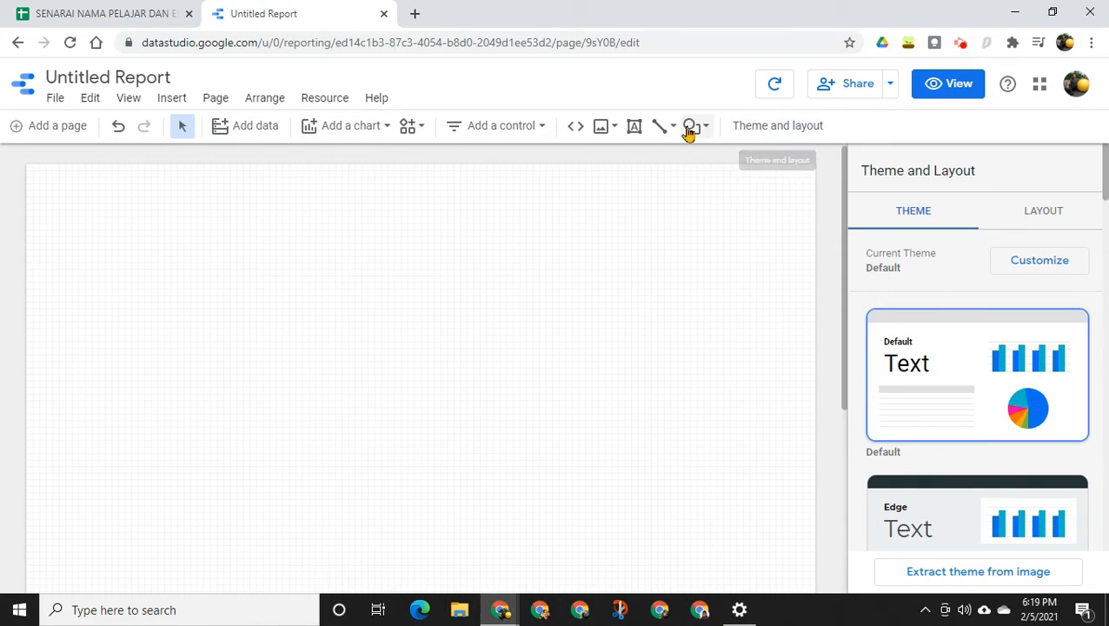
Add a text box reading "SEMAKAN NAMA PELAJAR DAN EMAIL DELIMA" at the top of the page and reduce its height to one line
click(629, 135)
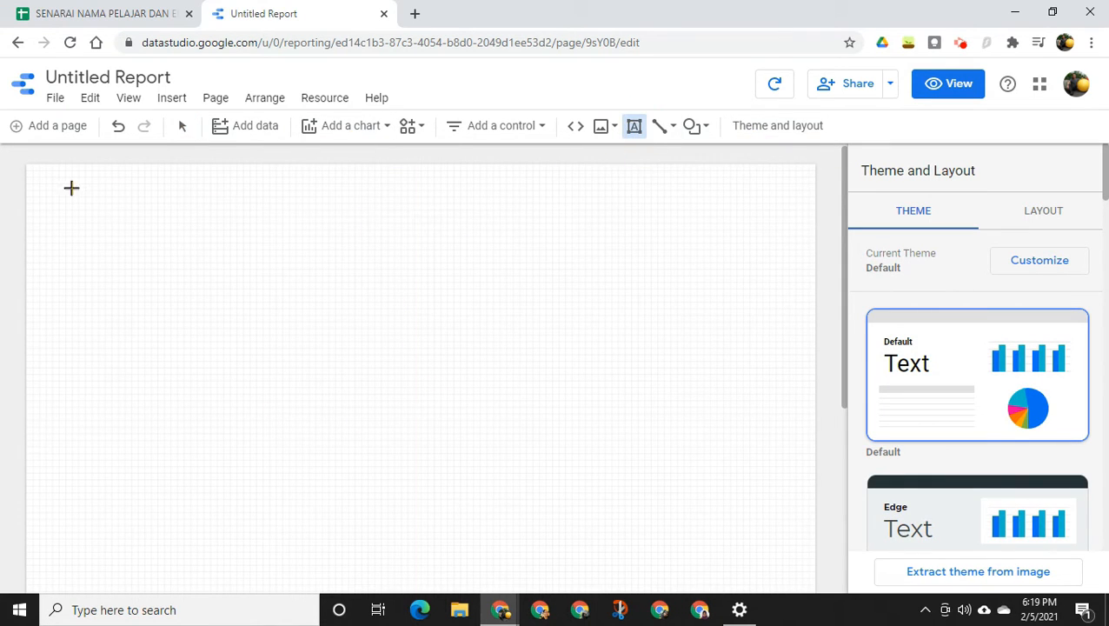
drag(51, 185, 584, 264)
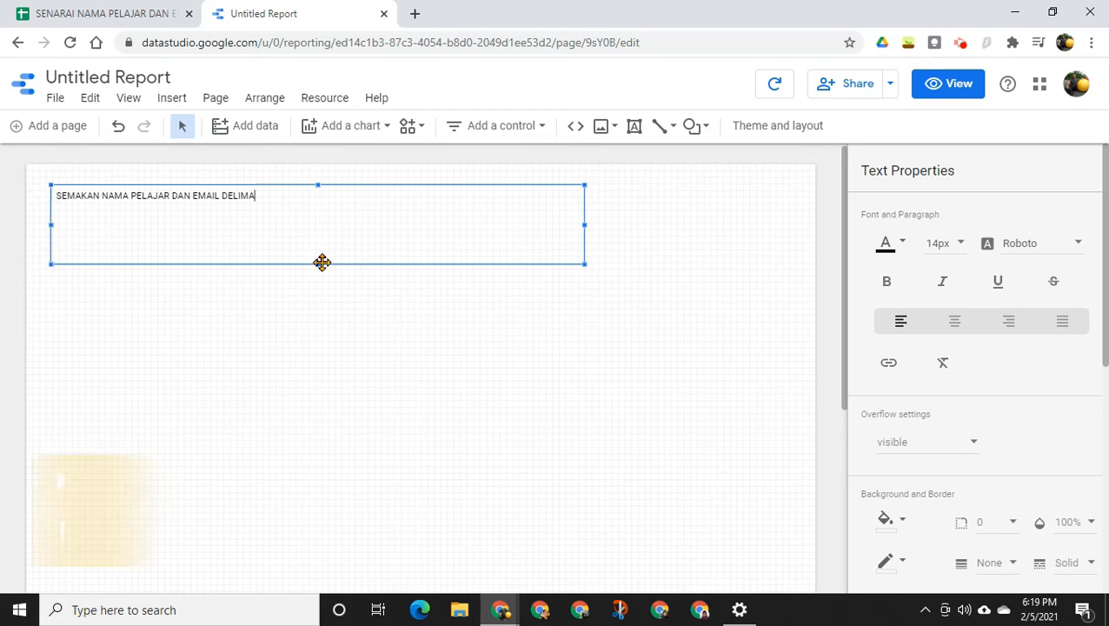
drag(321, 262, 319, 209)
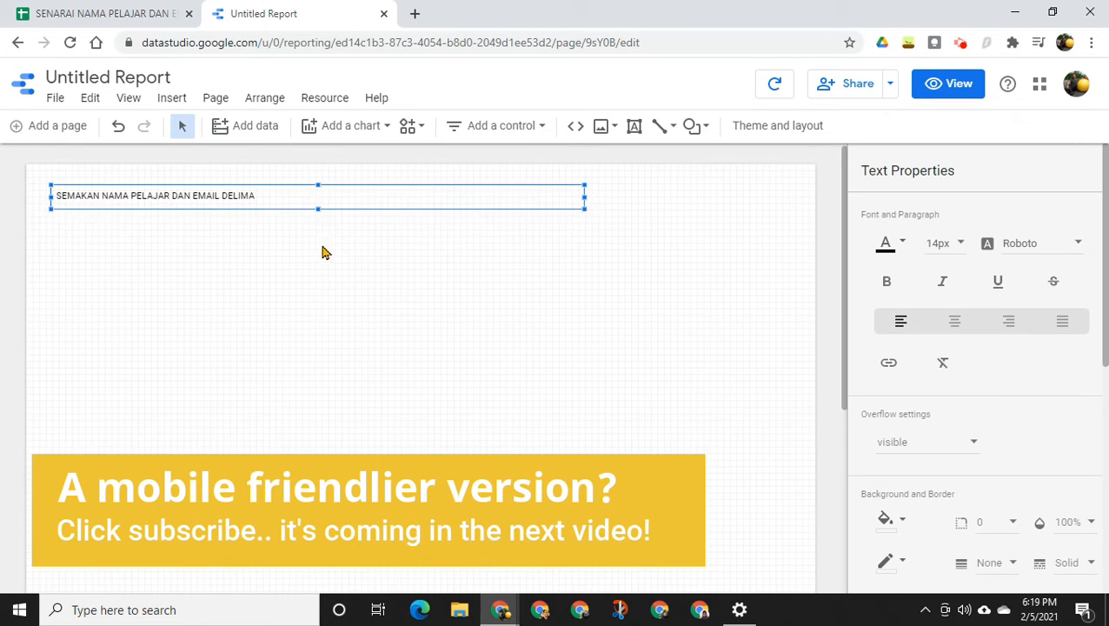
click(334, 166)
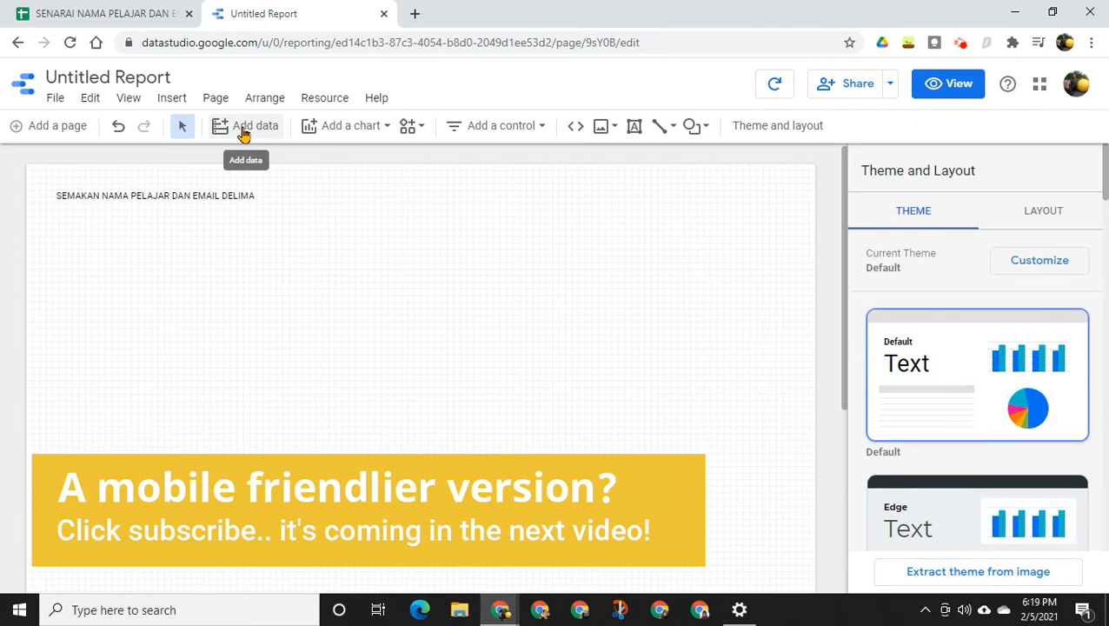
Insert a table chart below the title, leaving a gap, and remove its Record Count metric
click(334, 130)
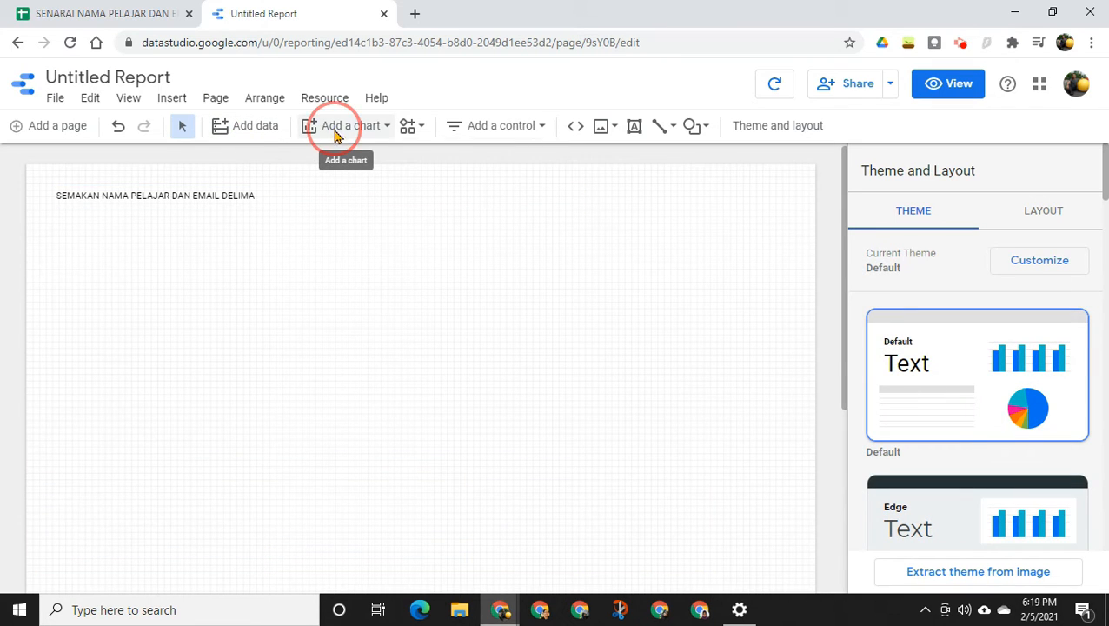
click(324, 184)
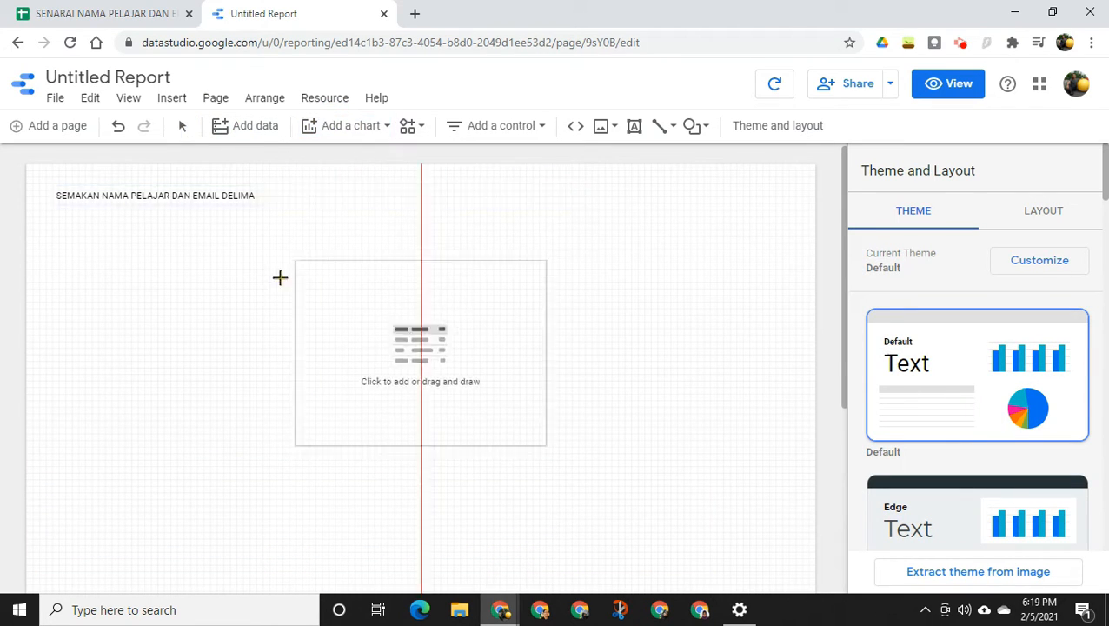
click(58, 263)
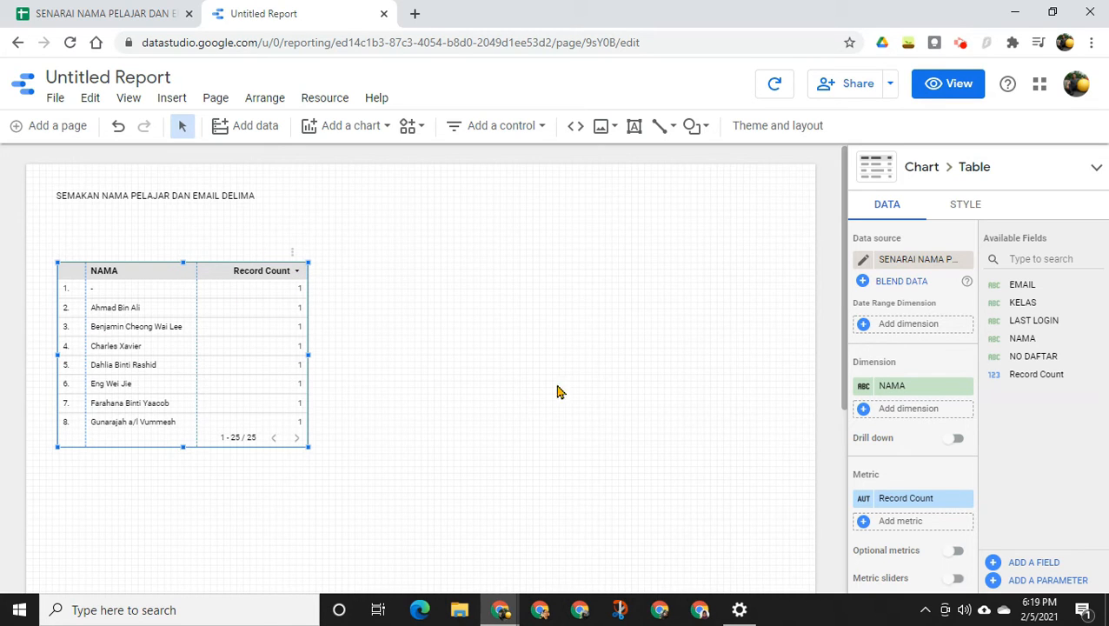
scroll(880, 451, down, 1)
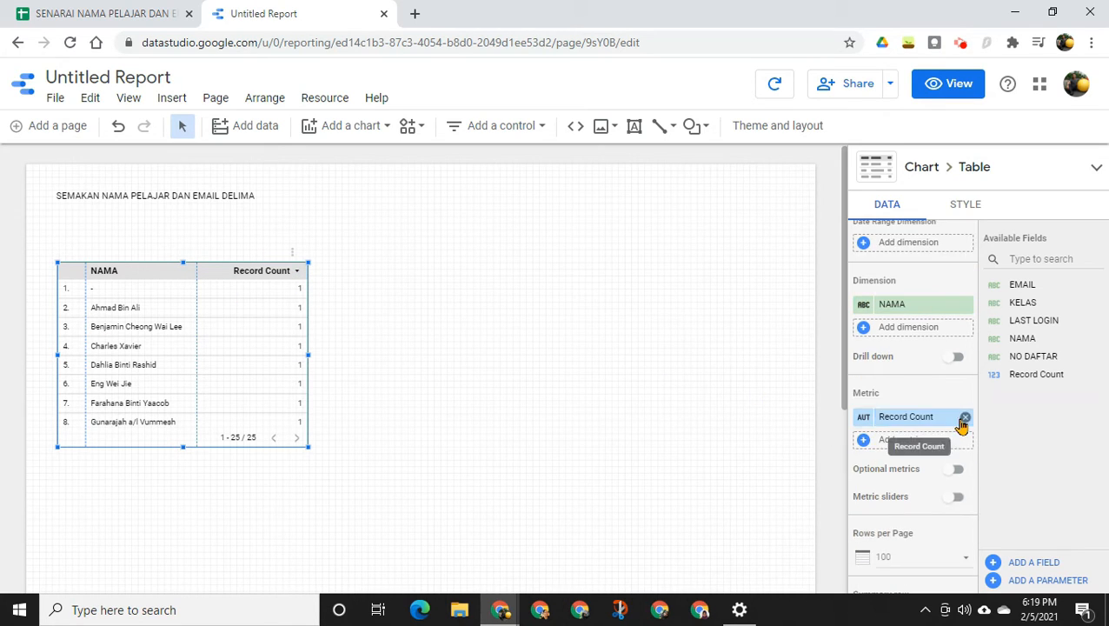
click(965, 418)
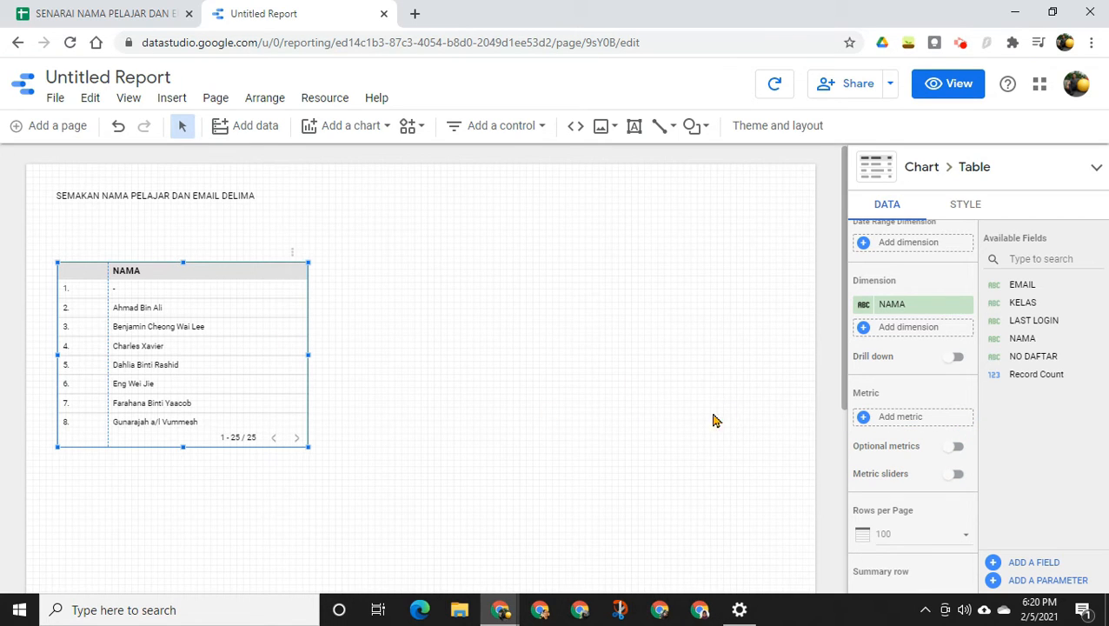
Add KELAS, EMAIL and LAST LOGIN as table dimensions after NAMA, and widen the table across most of the page
click(884, 330)
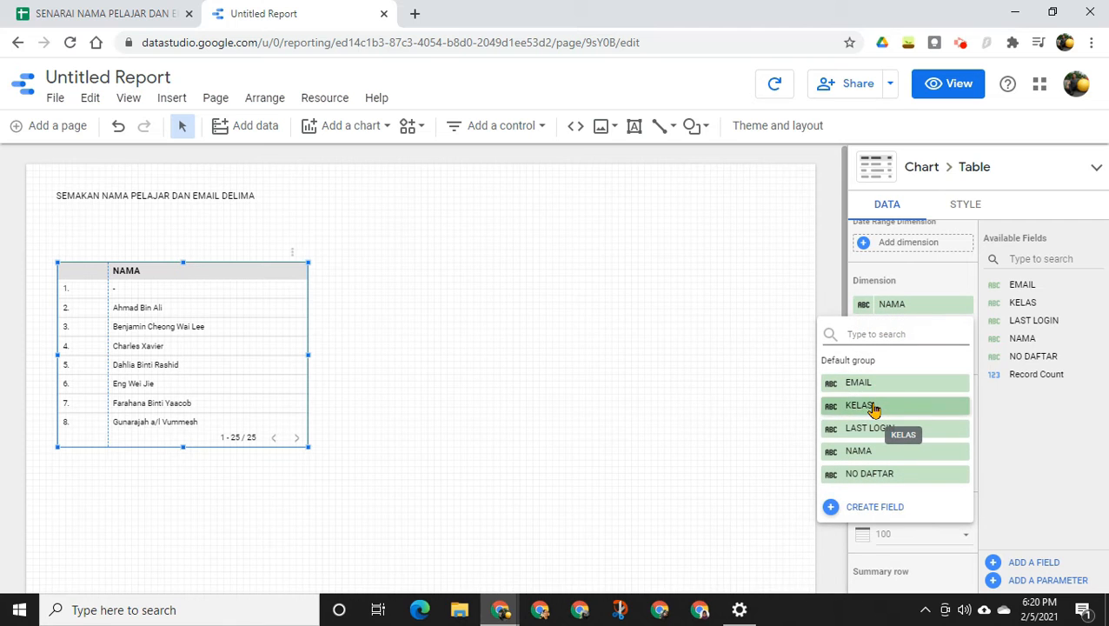
click(872, 406)
click(888, 352)
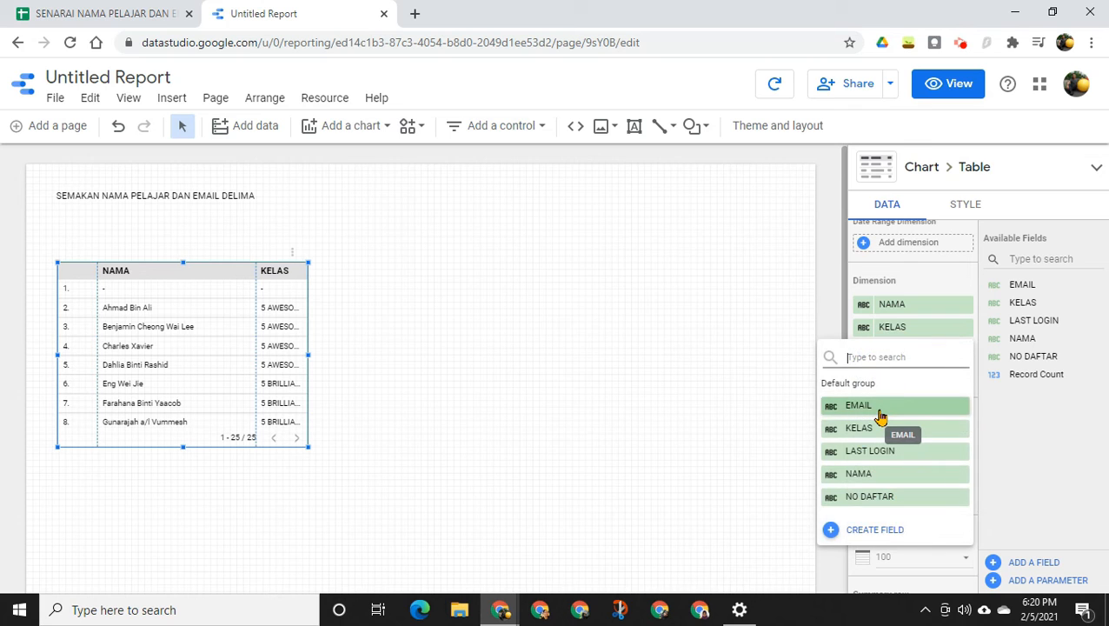
click(880, 407)
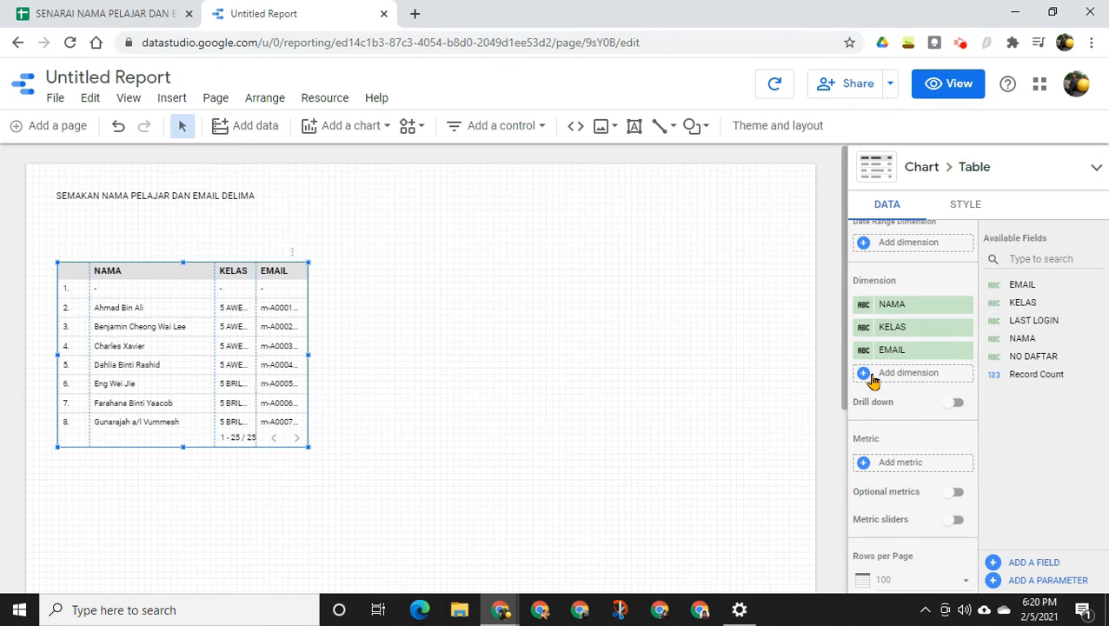
click(872, 376)
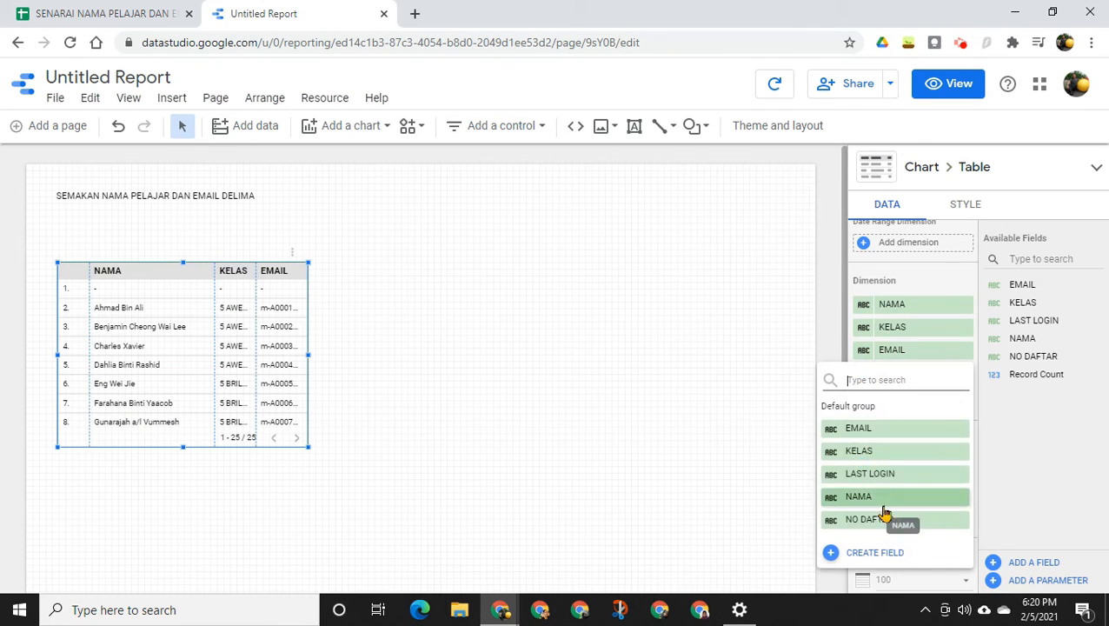
click(886, 475)
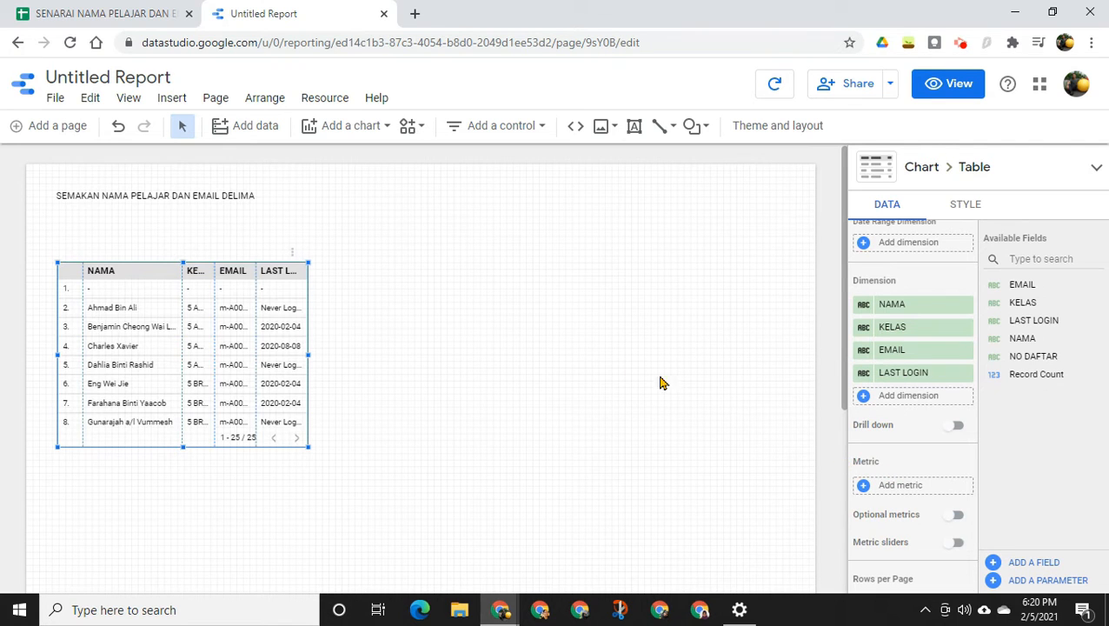
drag(309, 356, 676, 371)
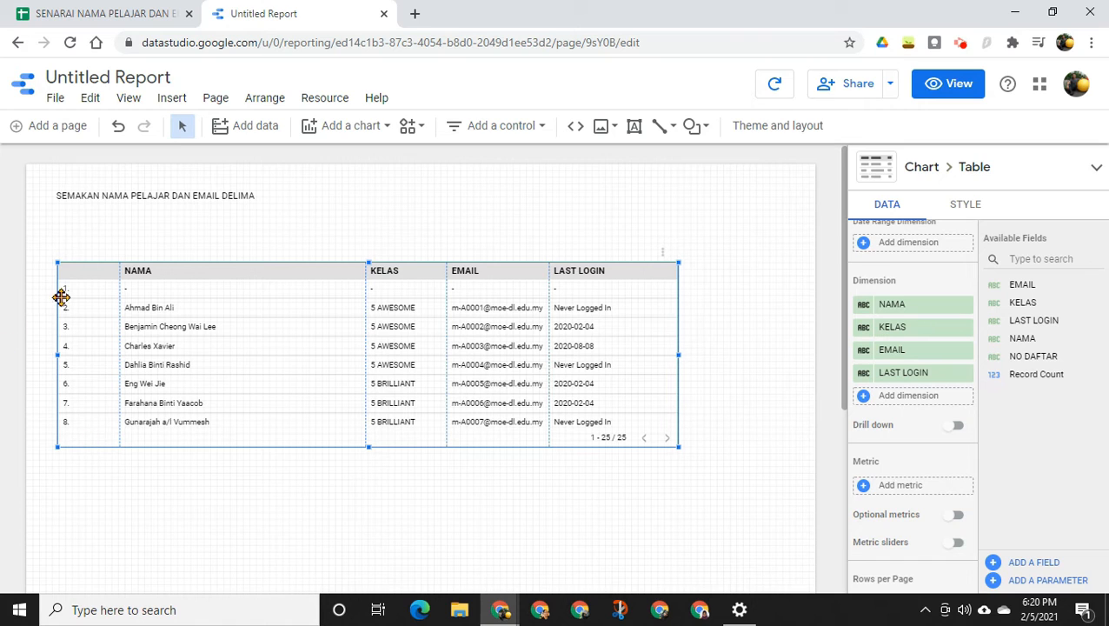
Set the table's rows per page to 1
scroll(951, 498, down, 1)
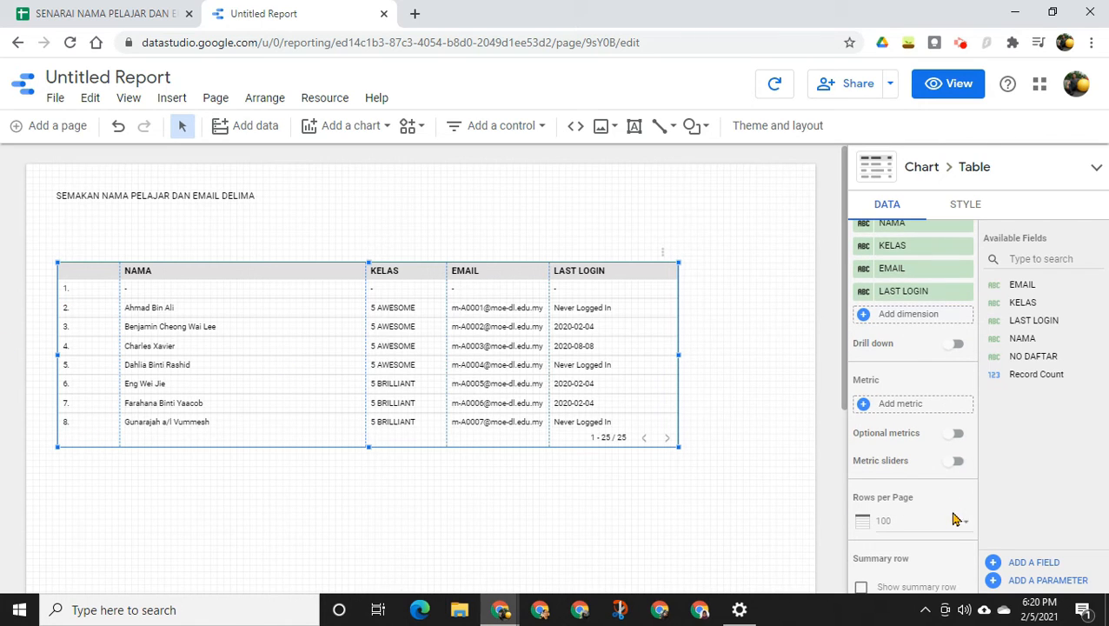
click(949, 526)
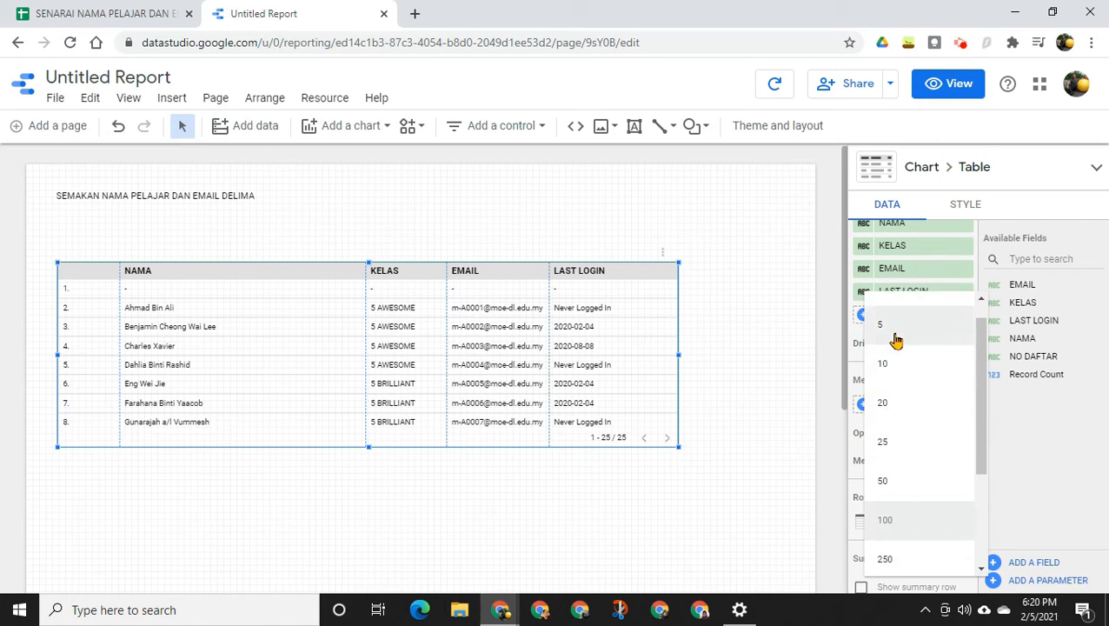
click(911, 325)
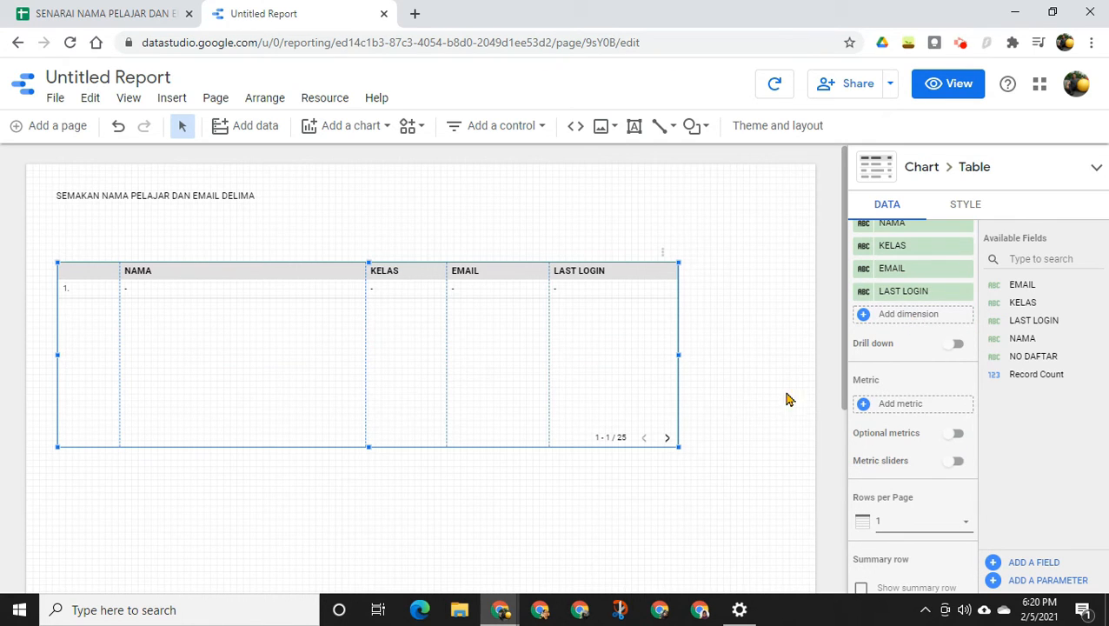
Turn off row numbers in the table body style
click(977, 212)
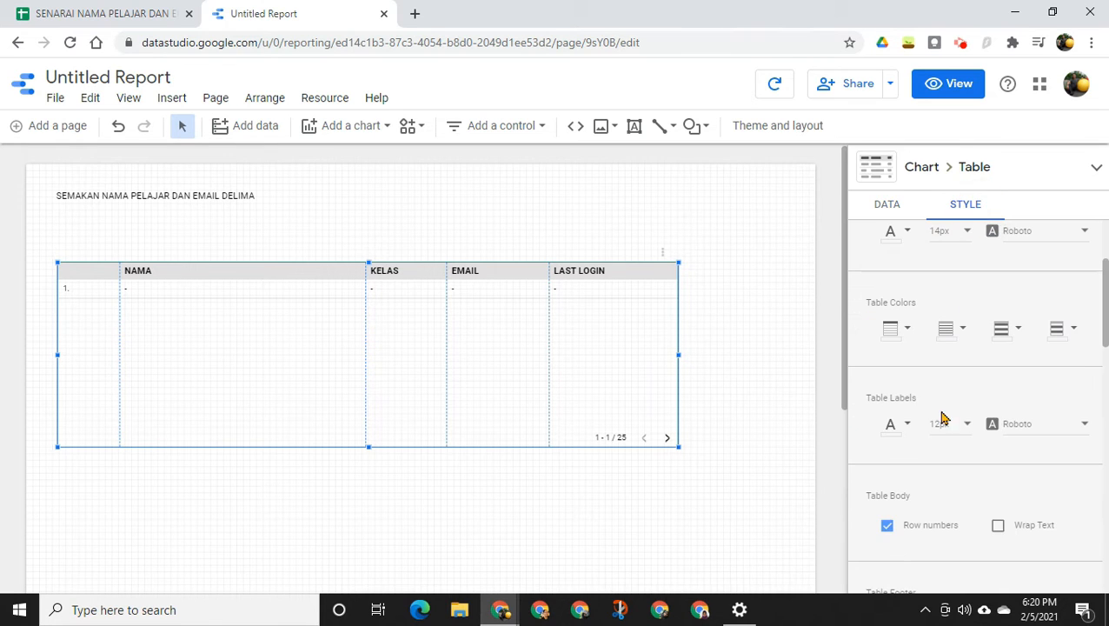
scroll(940, 408, up, 3)
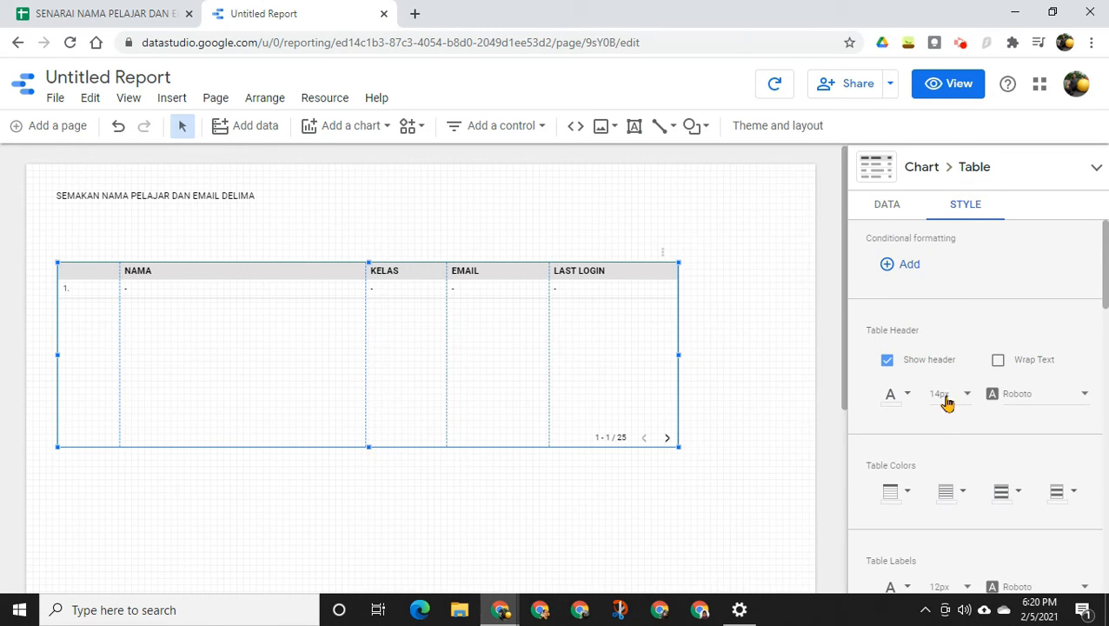
scroll(943, 508, down, 3)
scroll(947, 515, down, 1)
click(887, 445)
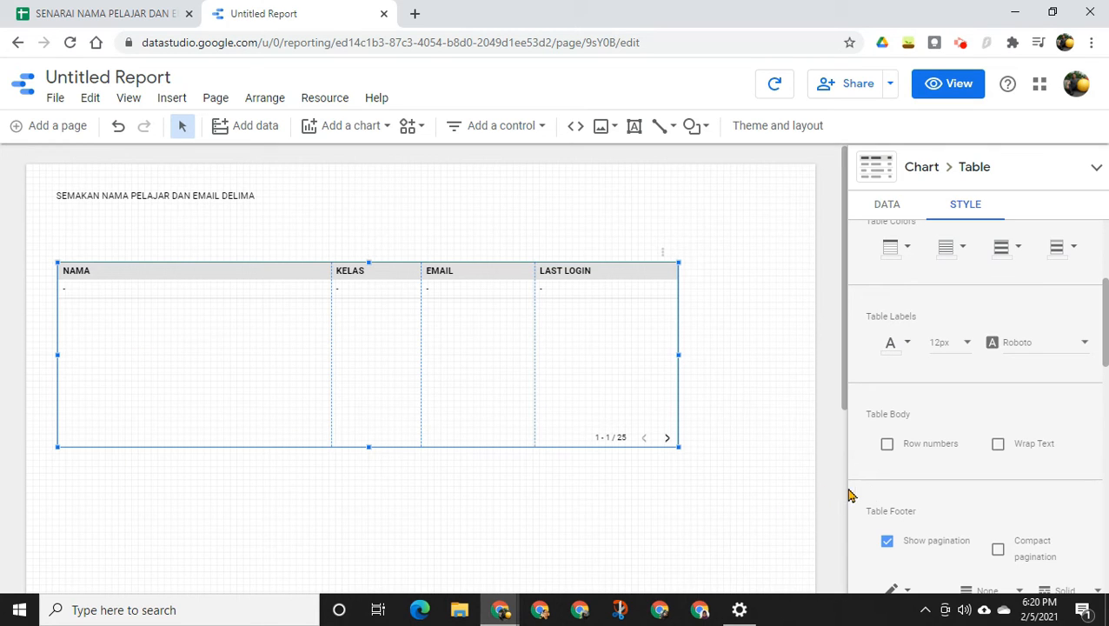
Turn off the table's pagination footer and shrink the table's height to fit the header and one row
scroll(871, 493, down, 1)
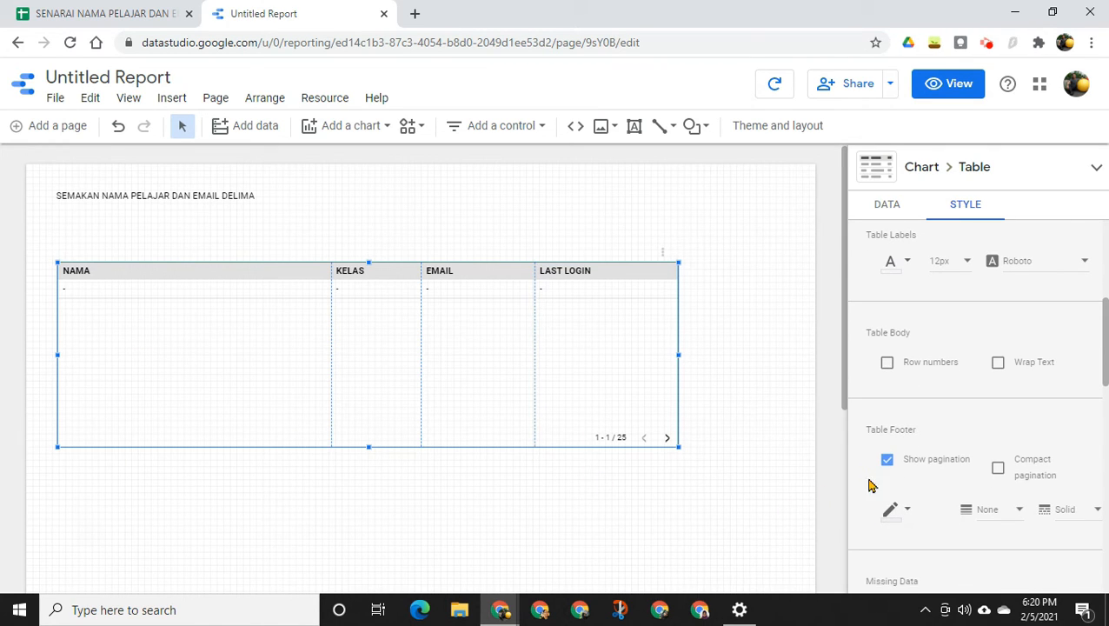
click(888, 460)
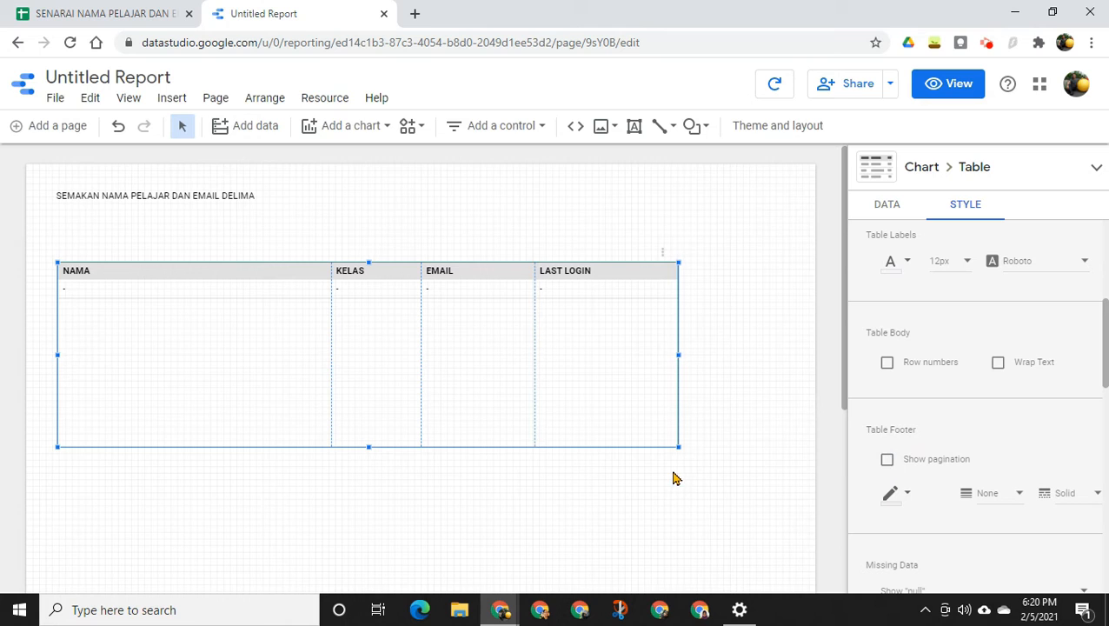
drag(368, 447, 379, 320)
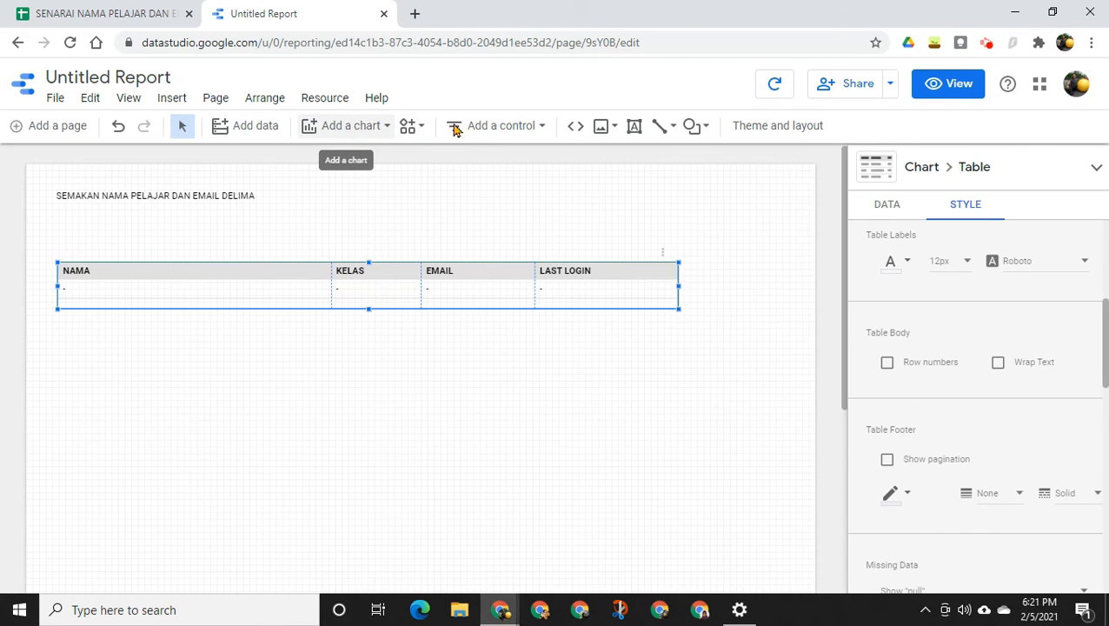
Place an input box control between the title and the table, with NO DAFTAR as its control field
click(495, 132)
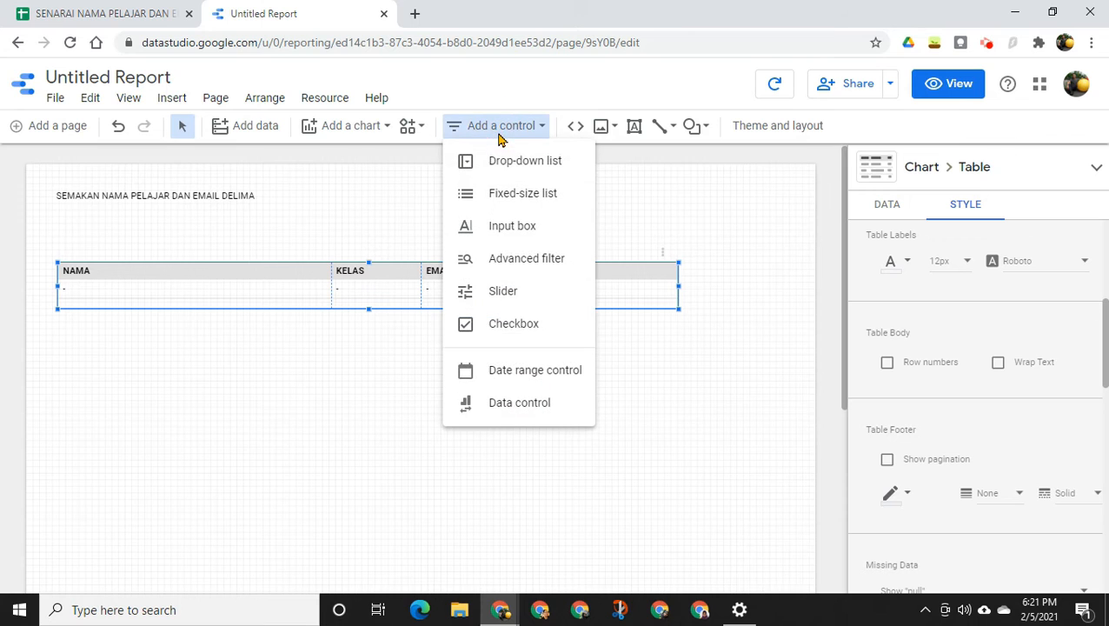
click(503, 232)
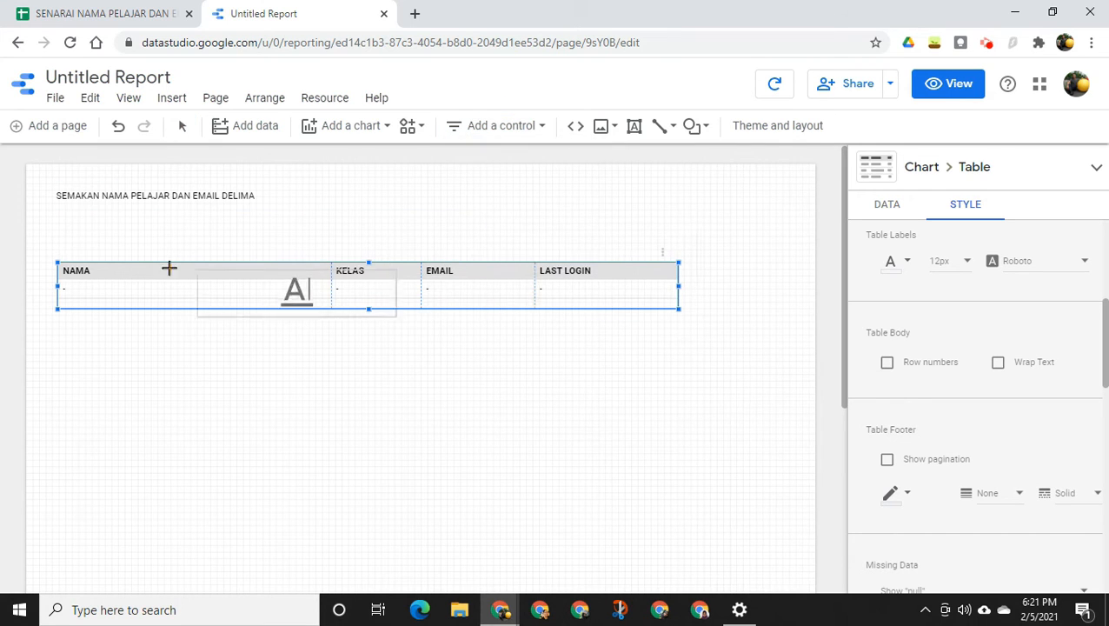
click(59, 214)
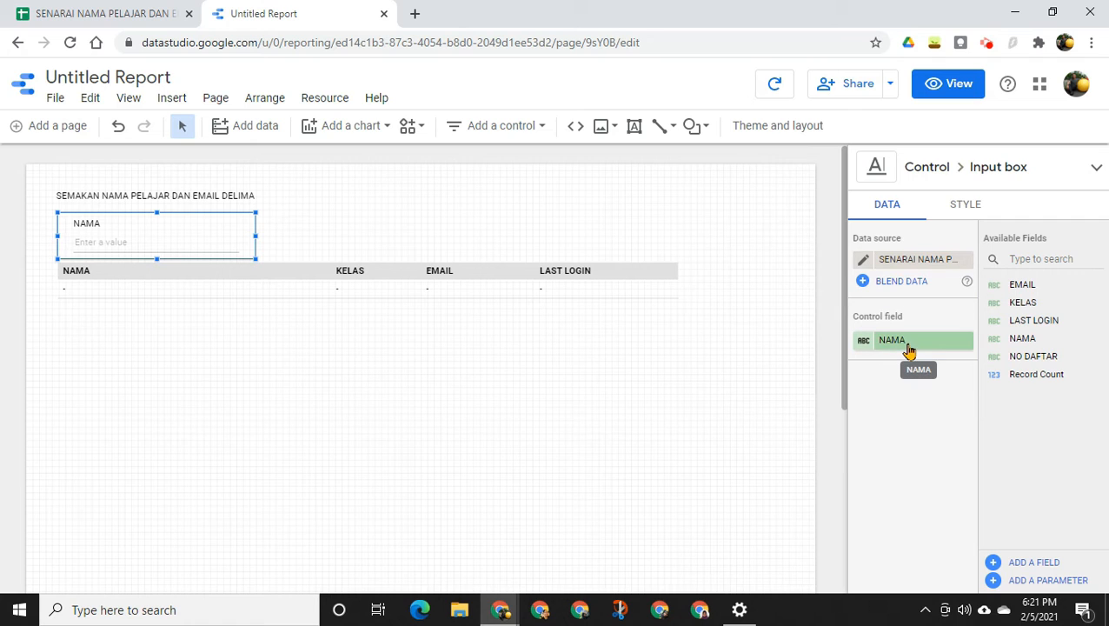
click(959, 349)
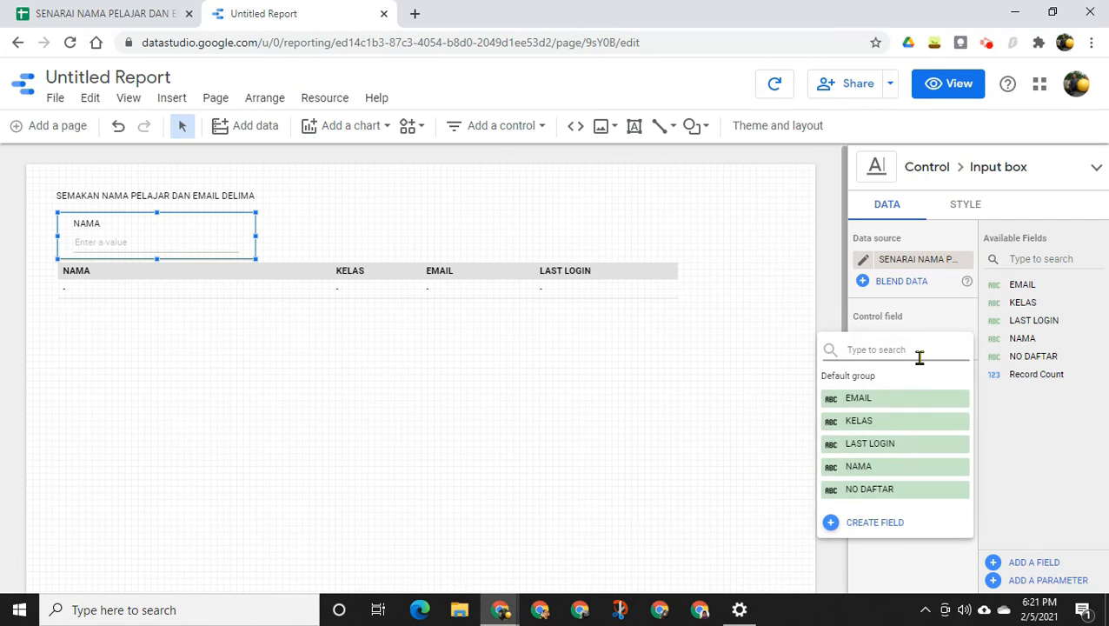
click(910, 493)
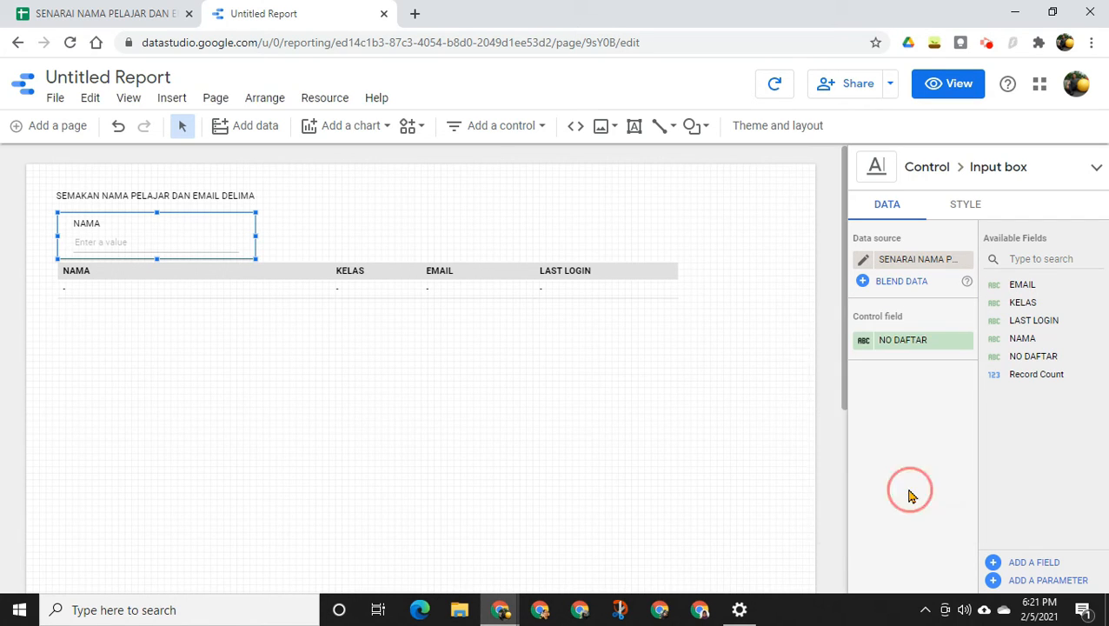
click(200, 349)
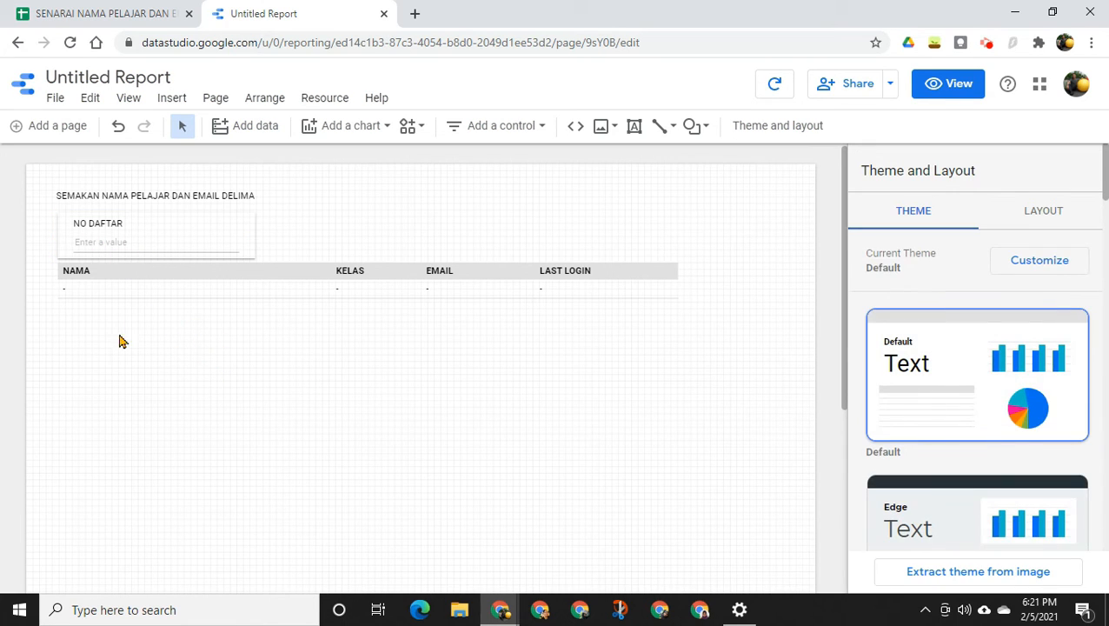
Check the student list in the Google Sheet, then preview the report in view mode and look up the first listed student's registration number
click(115, 11)
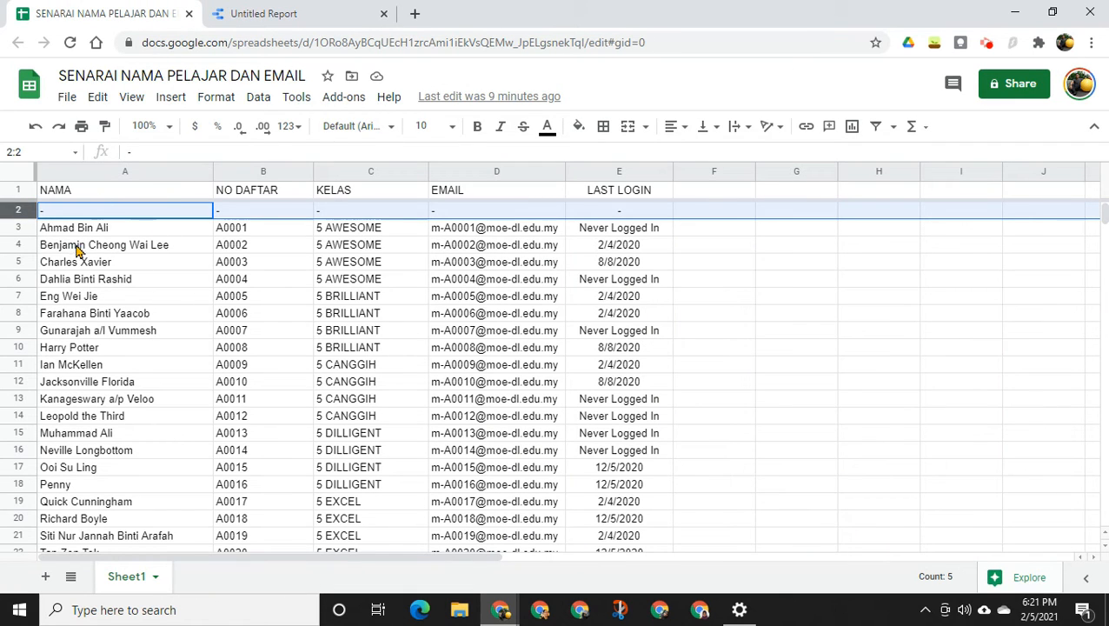
click(278, 15)
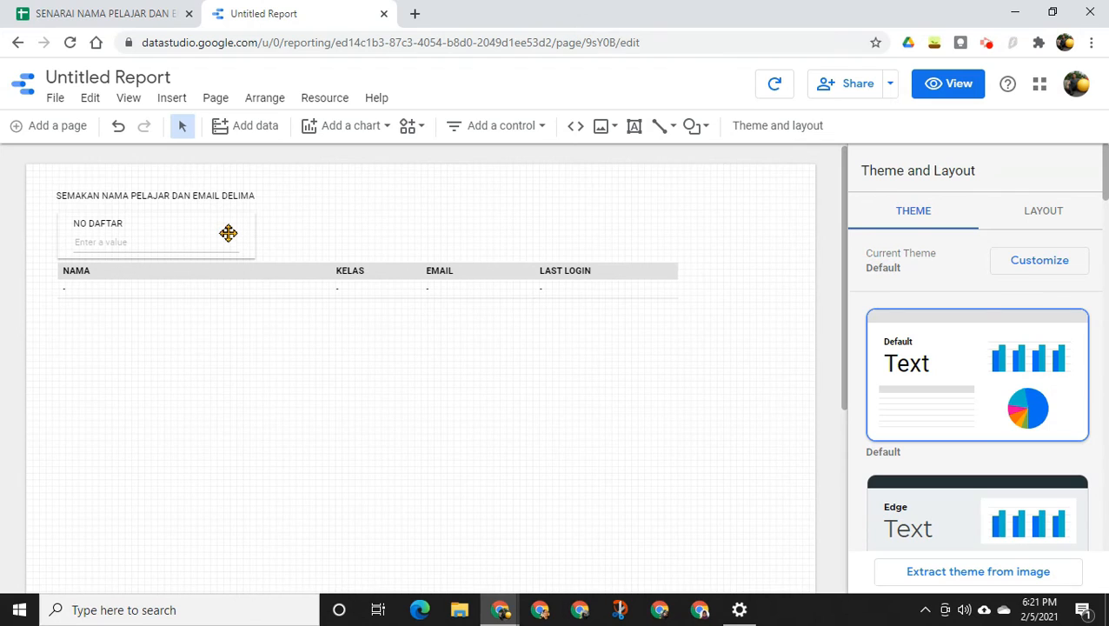
click(181, 244)
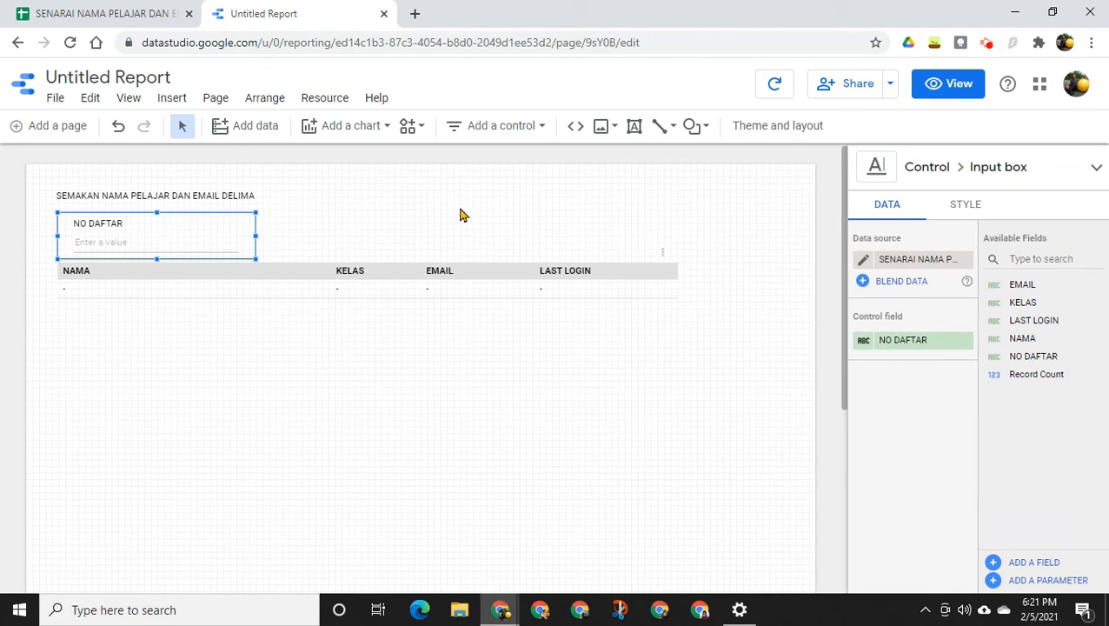
click(947, 84)
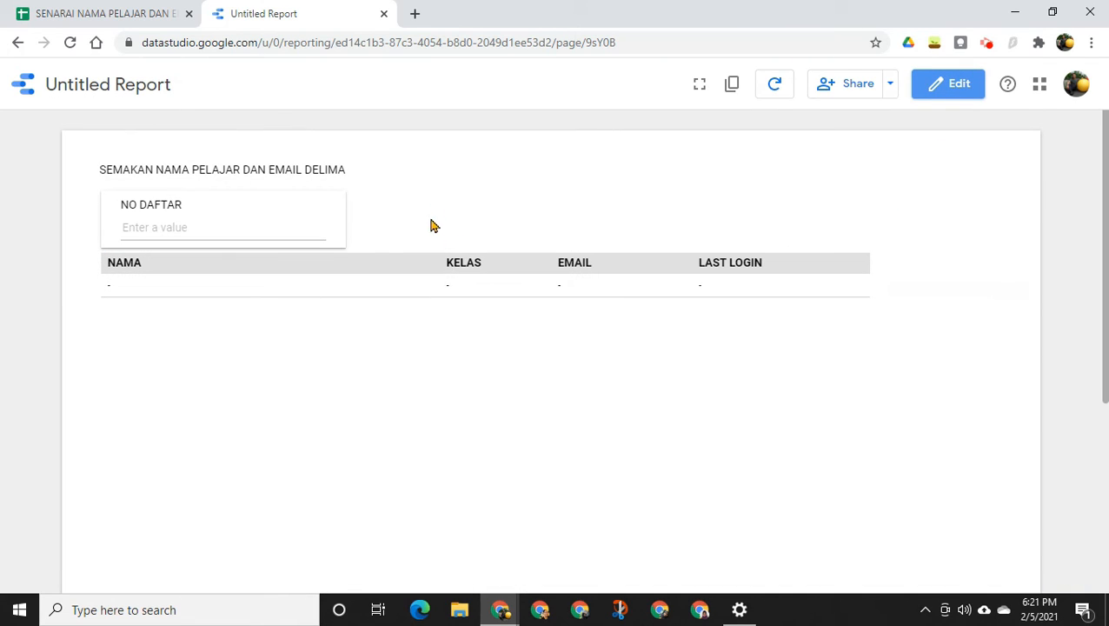
click(153, 226)
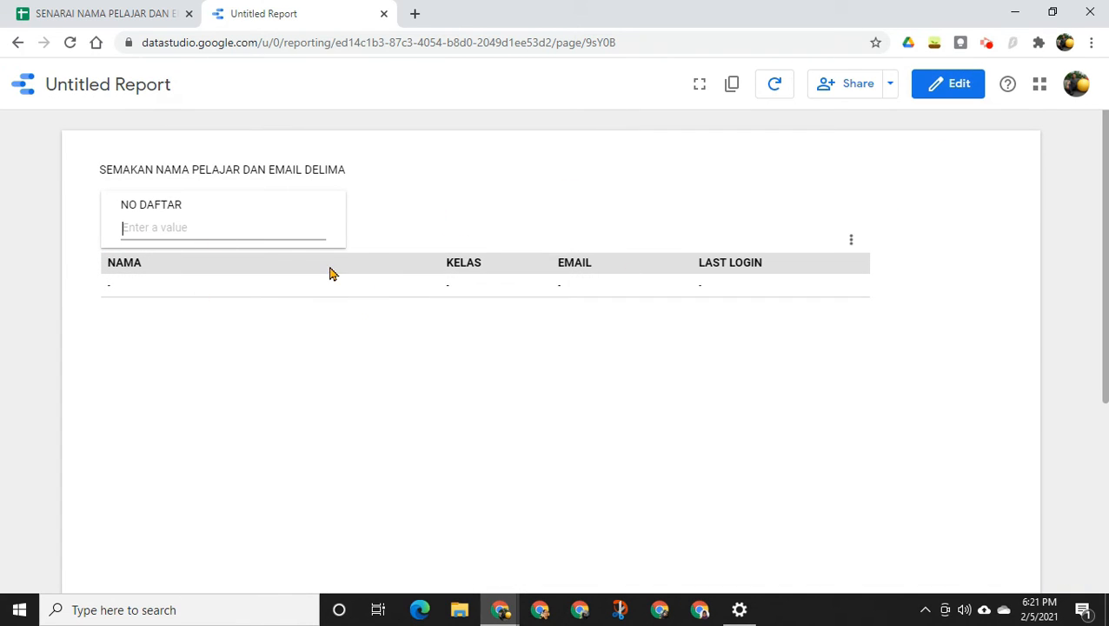
text(A00)
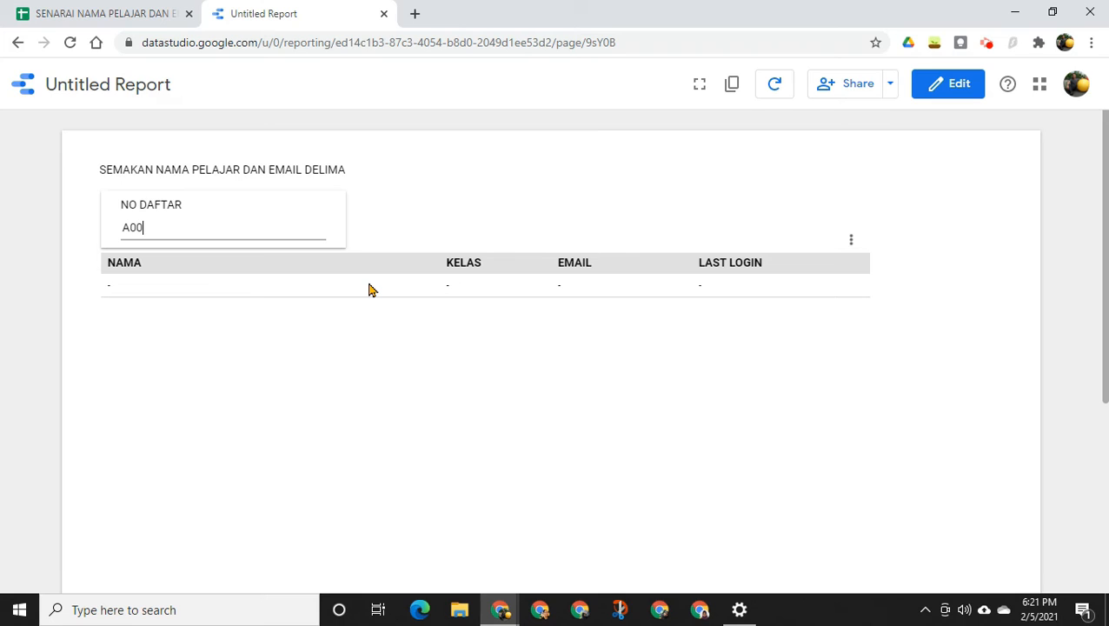
text(01)
key(Return)
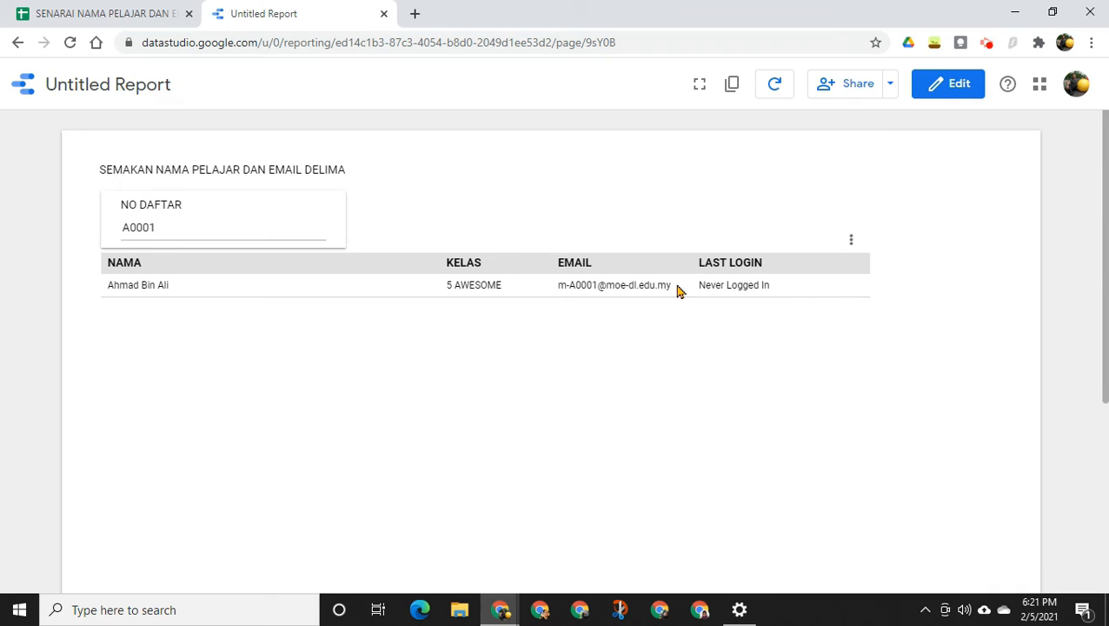
Test the NO DAFTAR box with another listed student's registration number and with one that is not in the sheet
click(177, 229)
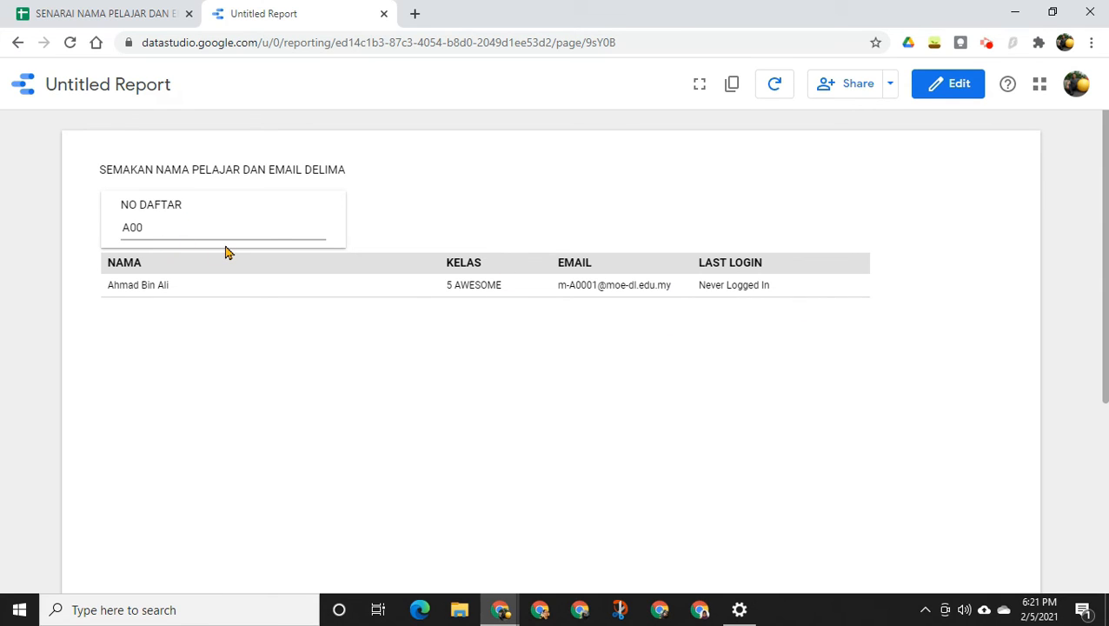
key(Return)
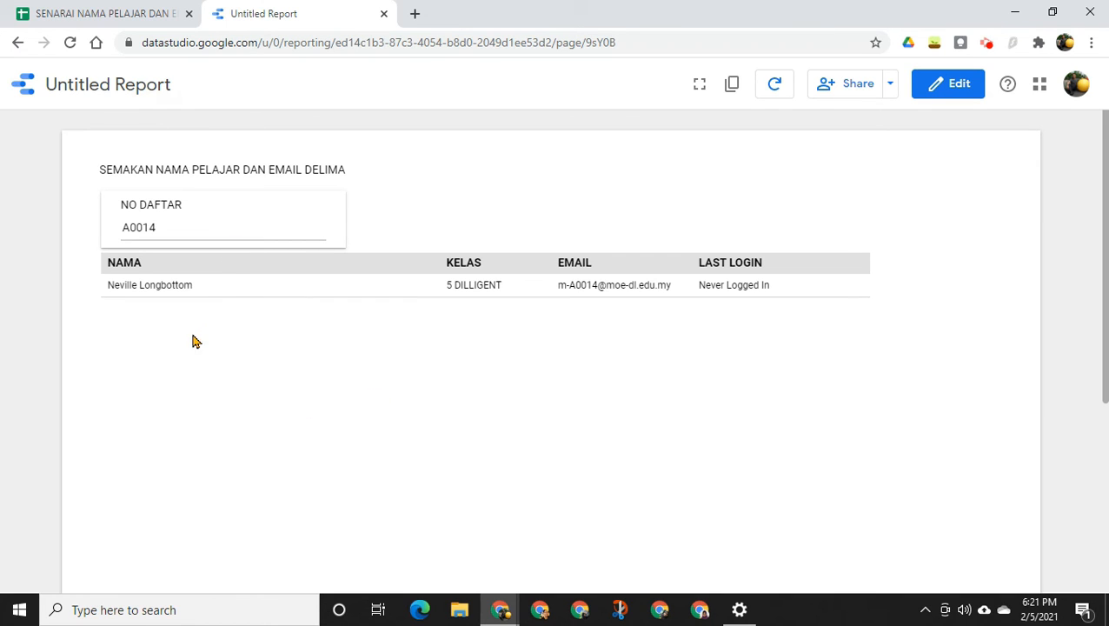
click(211, 235)
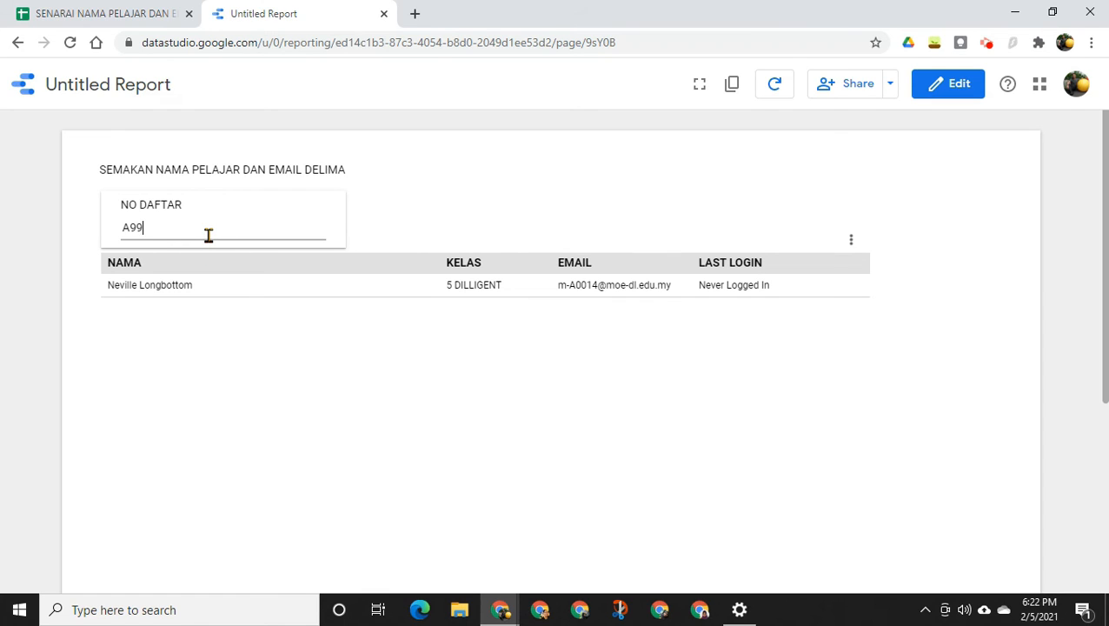
key(Return)
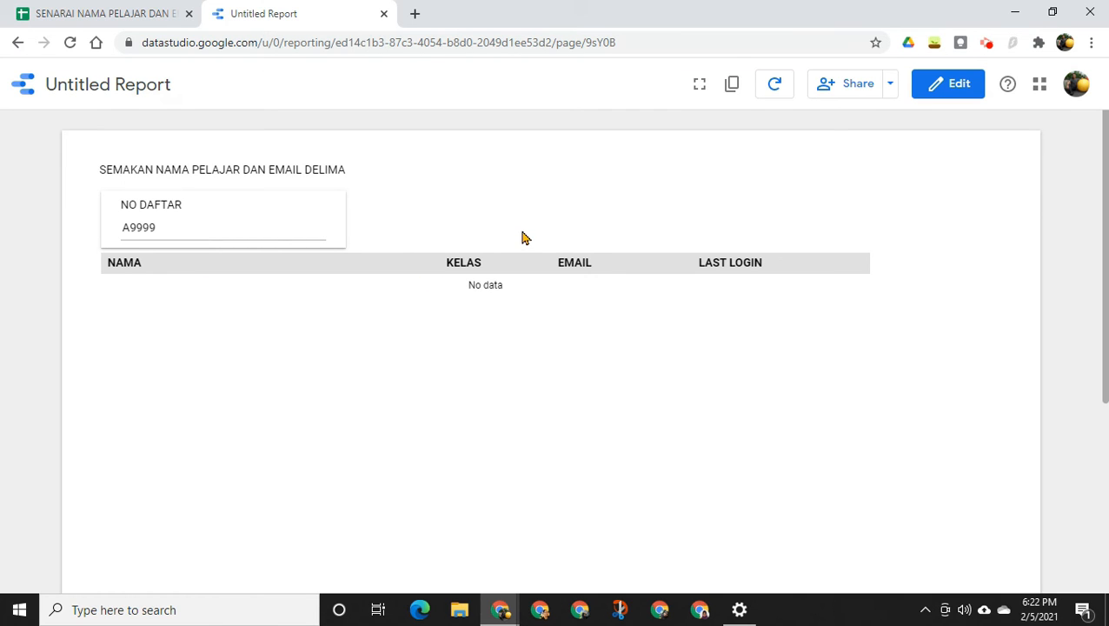
Return the report to edit mode and save its link sharing as "Anyone with the link can view"
click(960, 85)
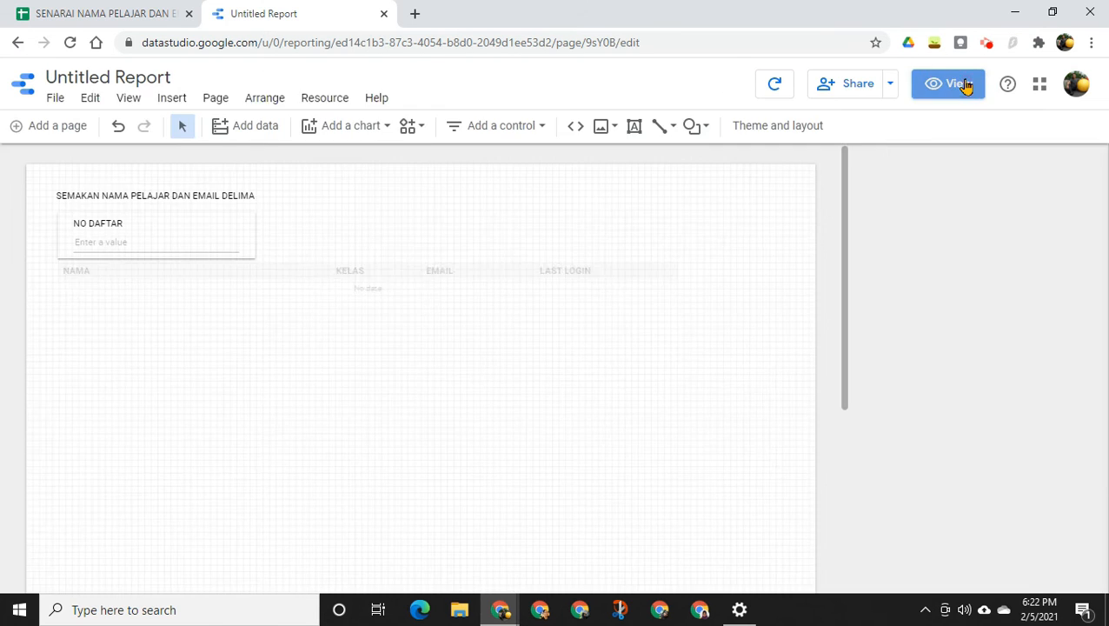
click(857, 92)
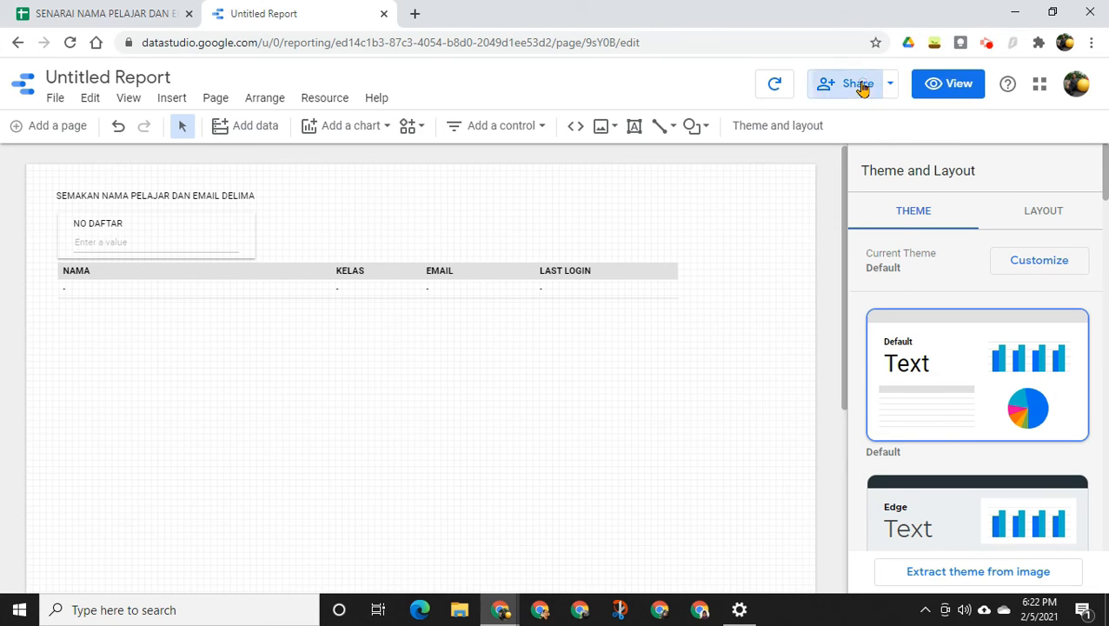
click(450, 265)
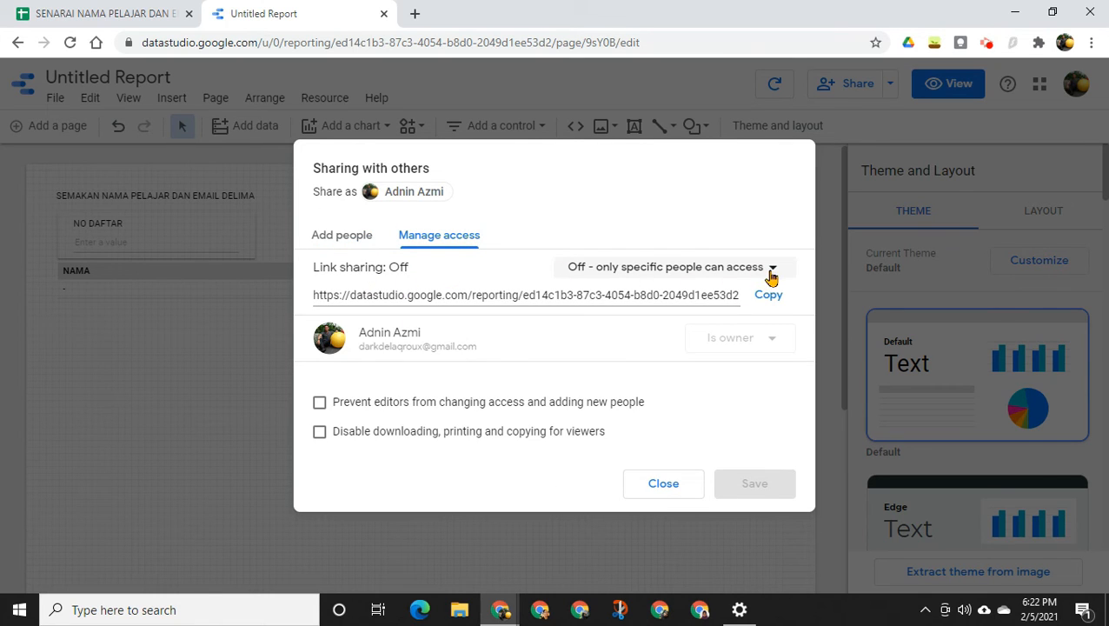
click(773, 269)
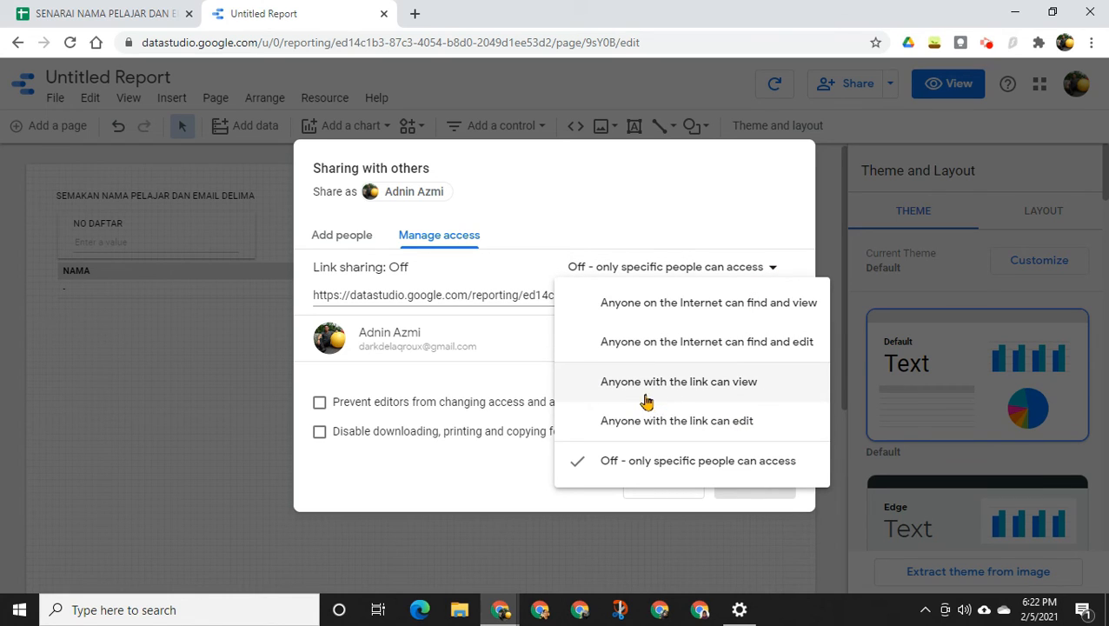
click(737, 395)
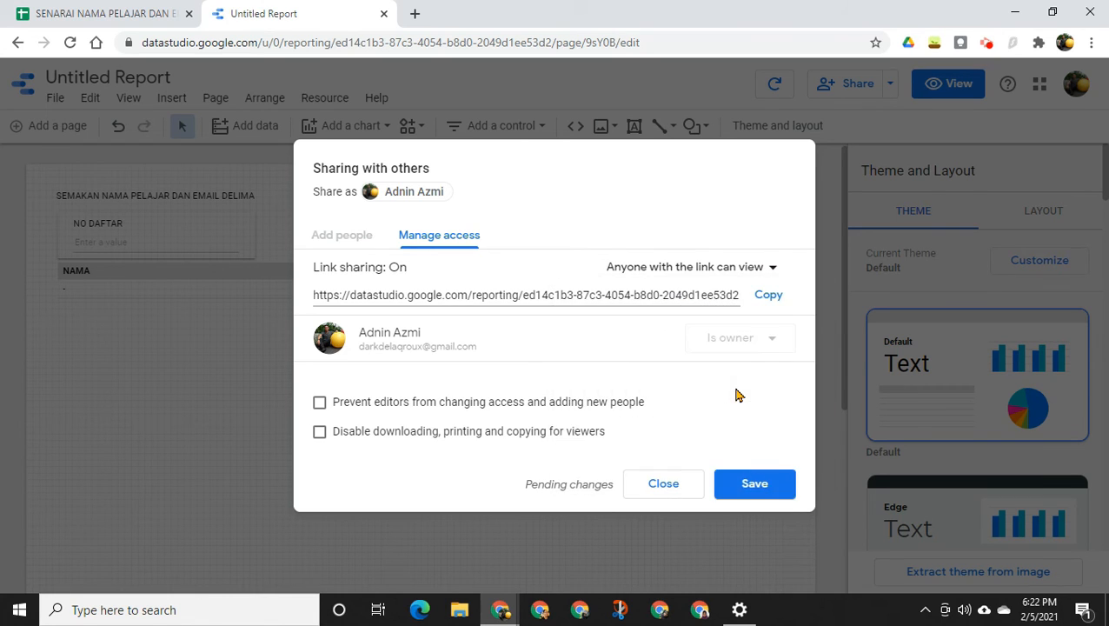
click(769, 494)
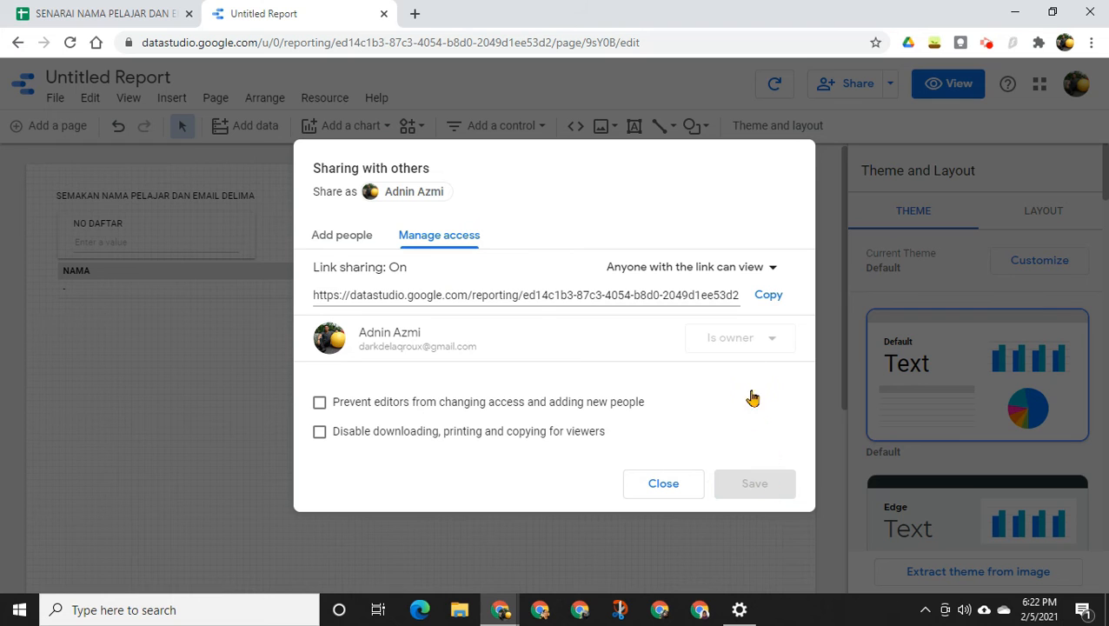
Copy the report's sharing link and open it in a new incognito browser window
click(773, 297)
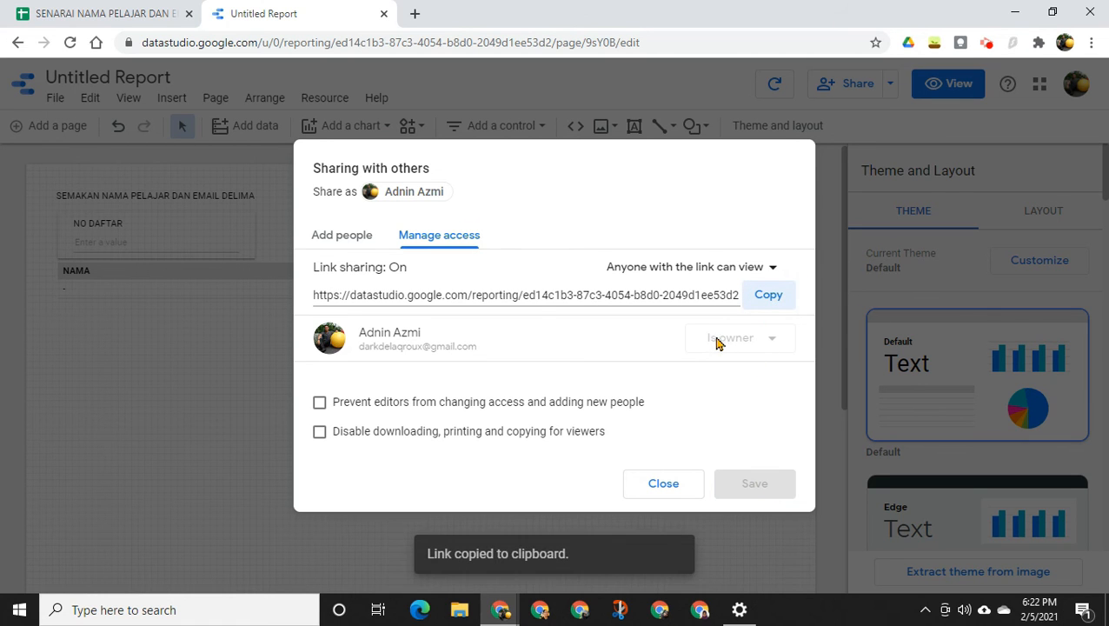
click(665, 486)
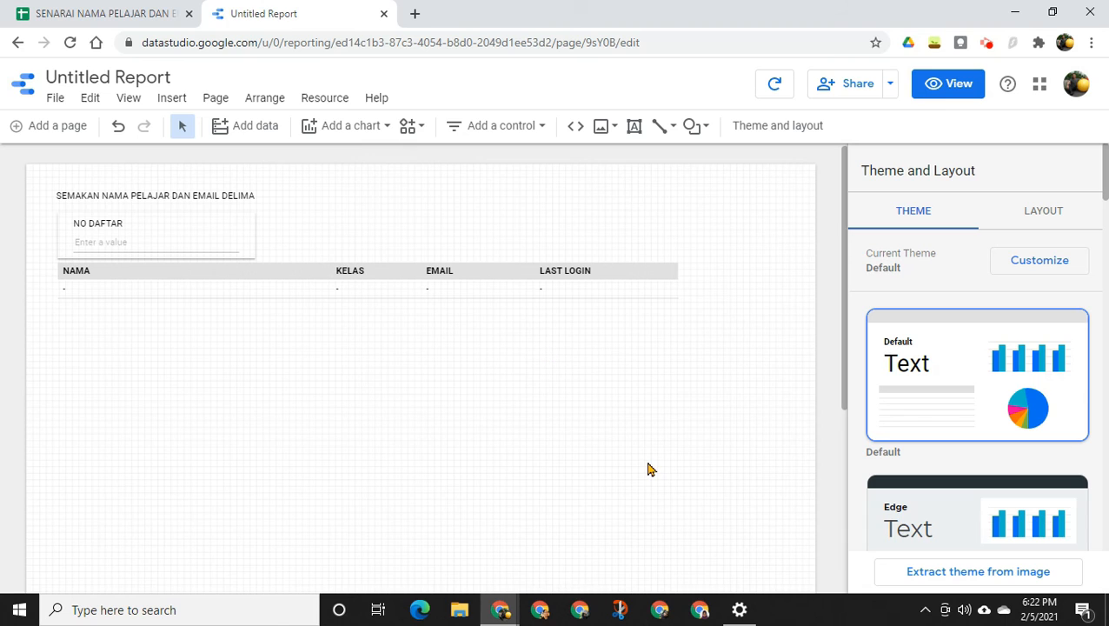
key(ctrl+shift+n)
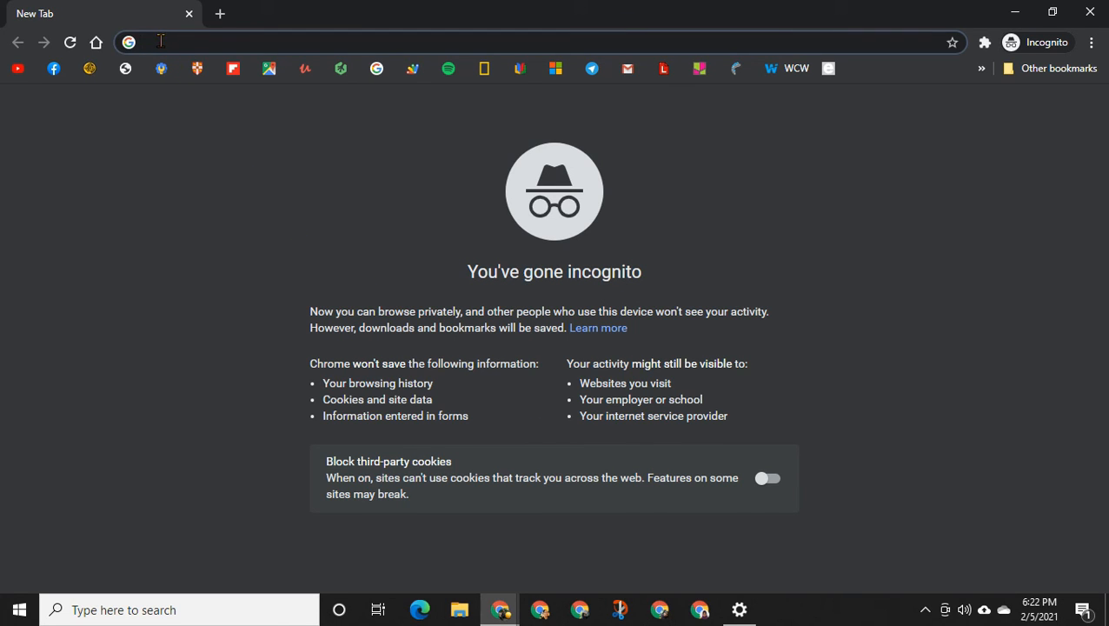
key(ctrl+v)
key(Return)
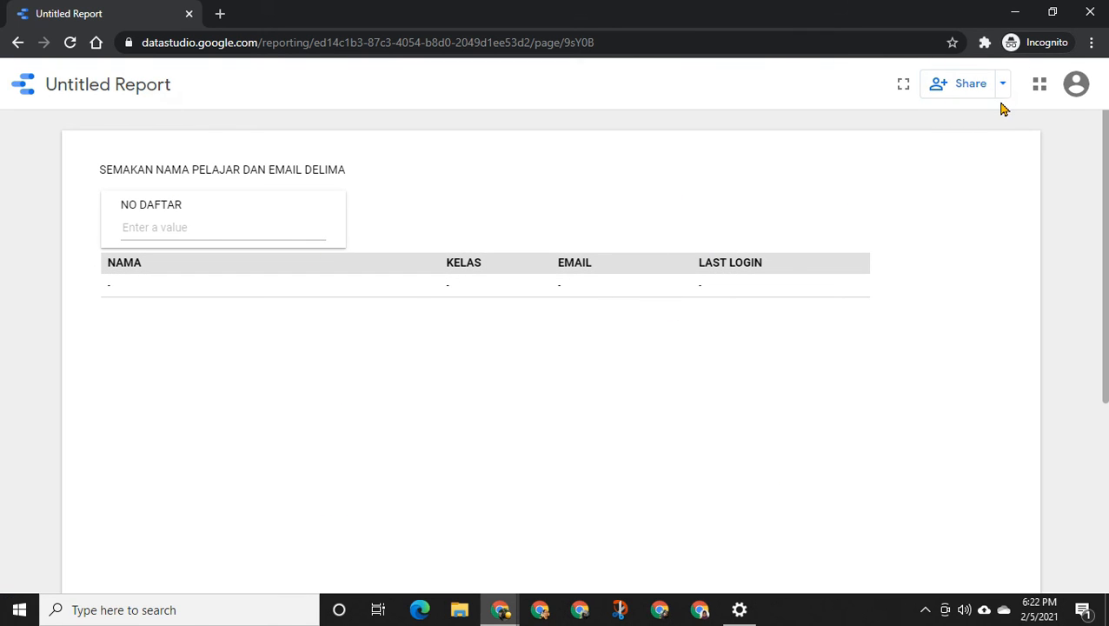
Look up two listed students by registration number in the shared report's NO DAFTAR box, and select the report's web address
click(199, 227)
text(A0014)
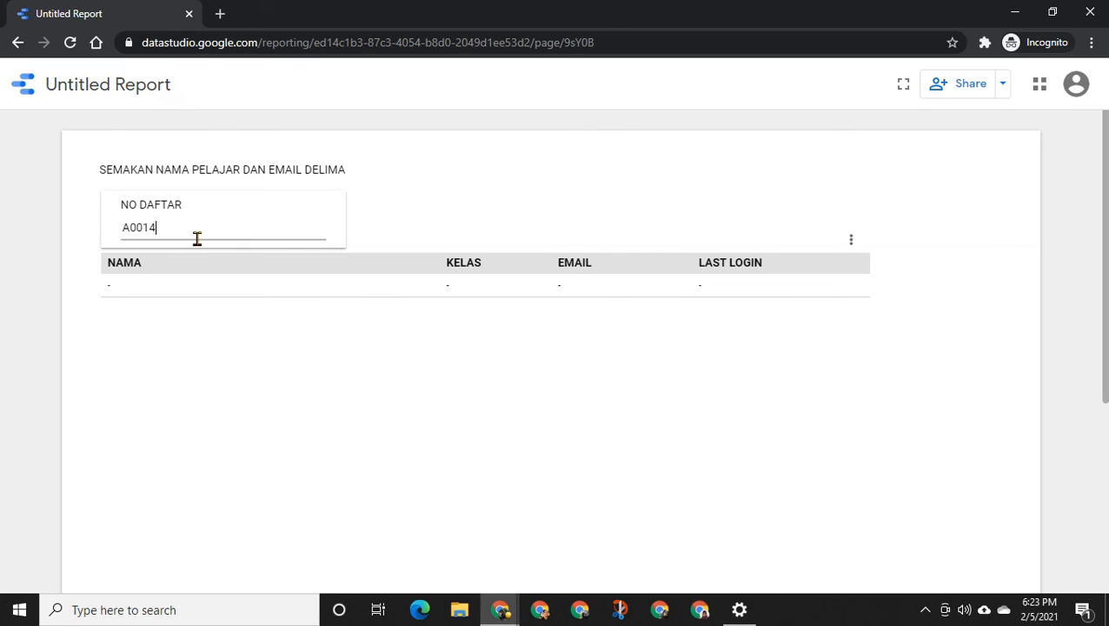
key(Return)
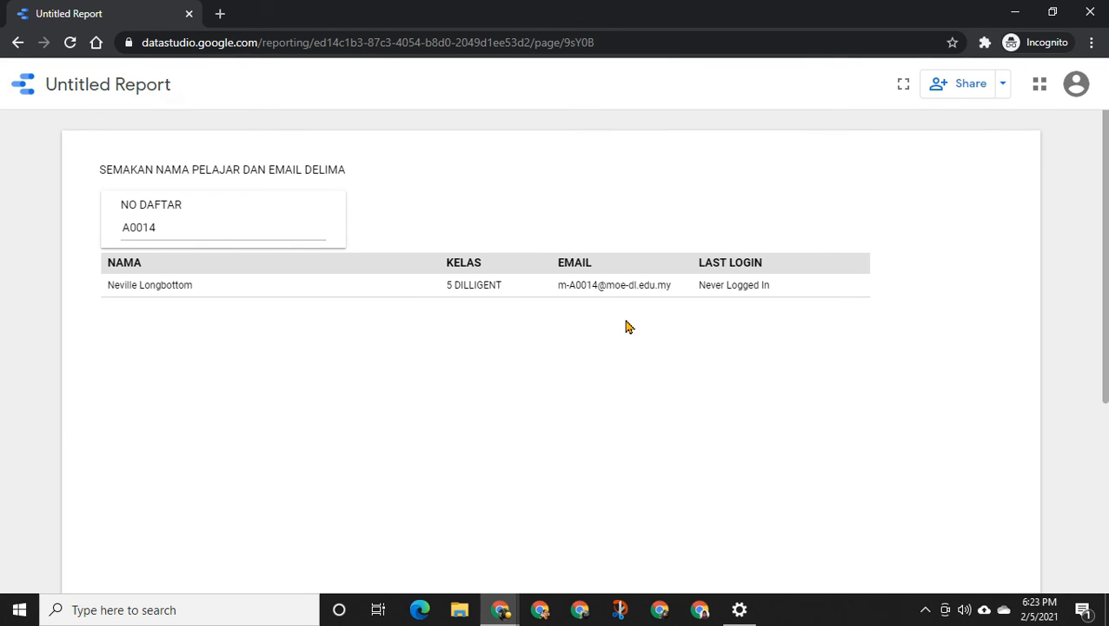
click(218, 228)
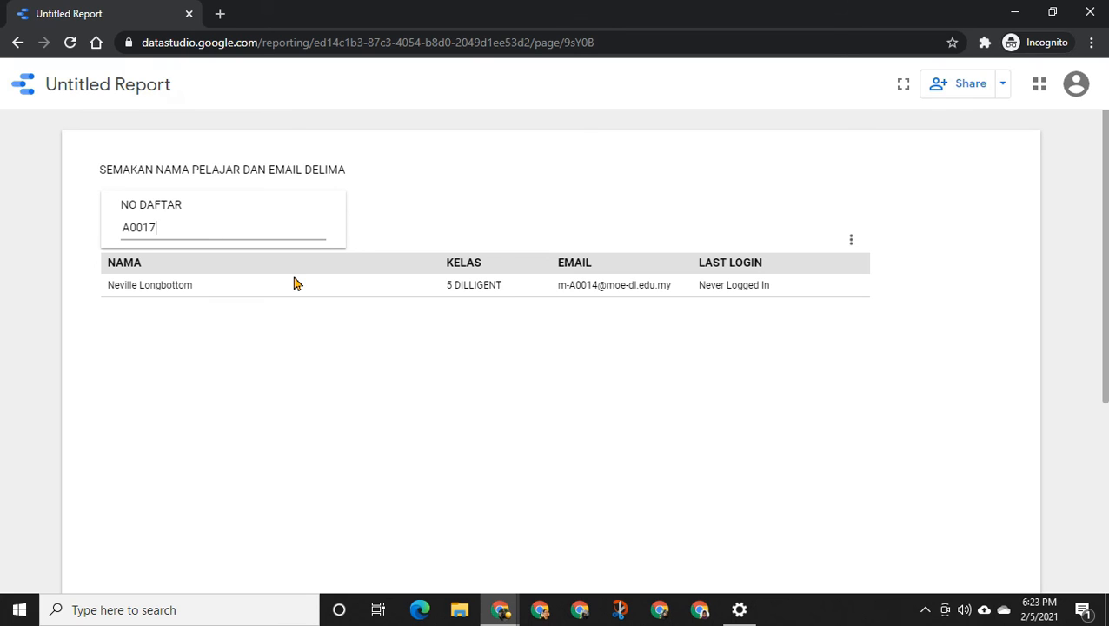
key(Return)
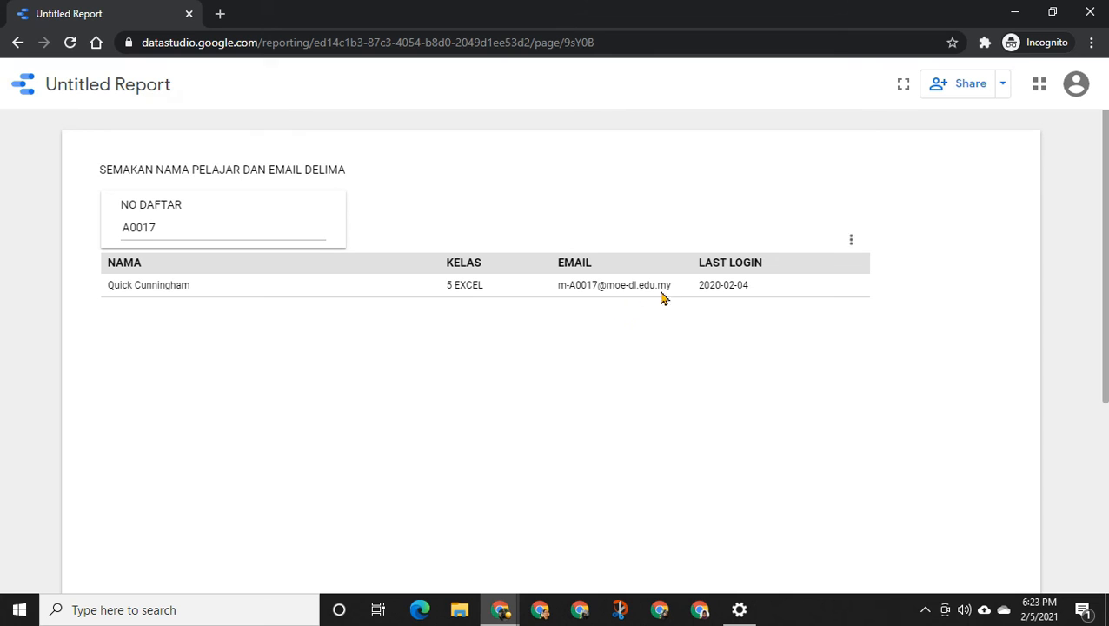
drag(635, 37, 134, 59)
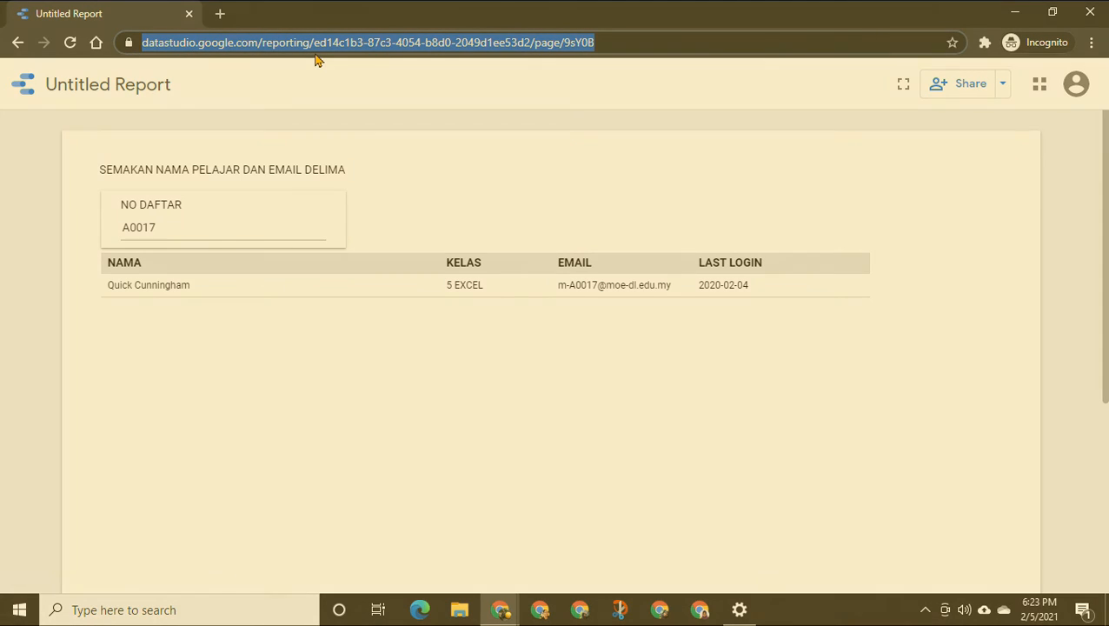